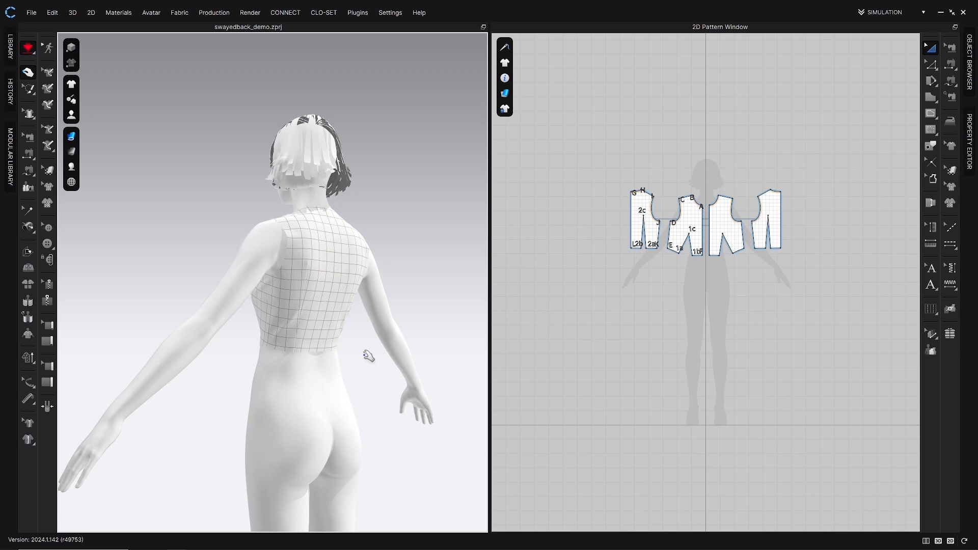
# - Examine the bodice's fit around the lower back and waist from the back, both sides and the front
pyautogui.moveTo(368, 356); pyautogui.dragTo(375, 301, button='right')
pyautogui.moveTo(261, 290); pyautogui.dragTo(308, 289, button='right')
pyautogui.click(314, 273)
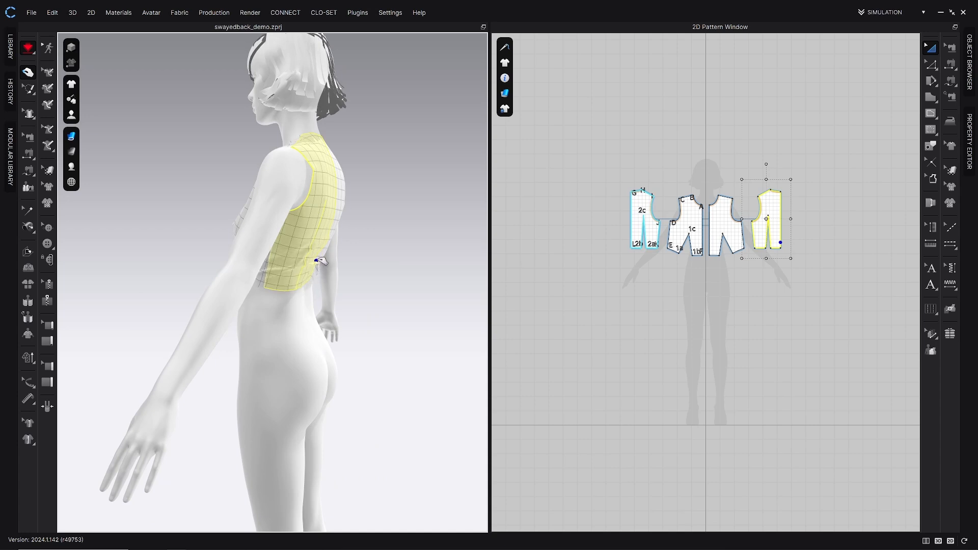
pyautogui.moveTo(320, 261); pyautogui.dragTo(325, 262, button='right')
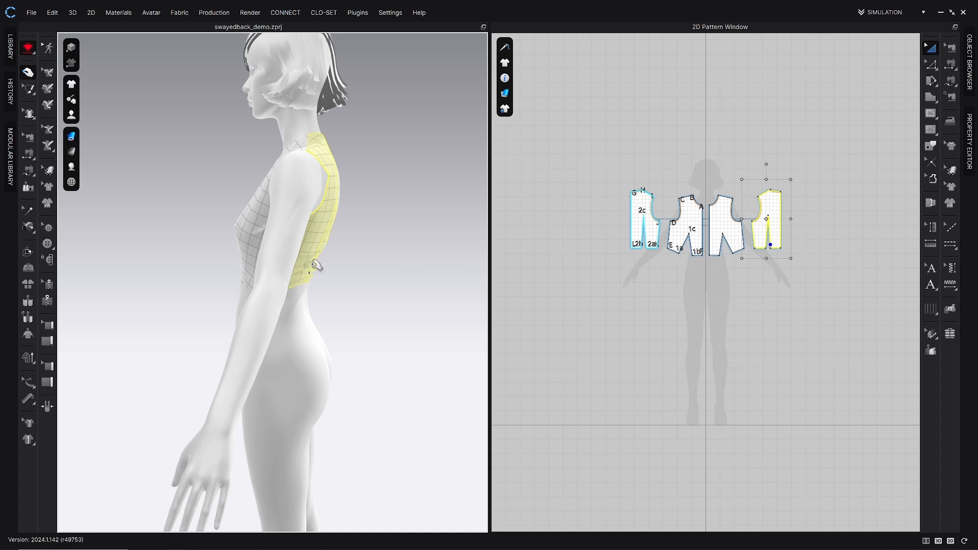
pyautogui.moveTo(325, 266); pyautogui.dragTo(352, 286, button='right')
pyautogui.click(352, 285)
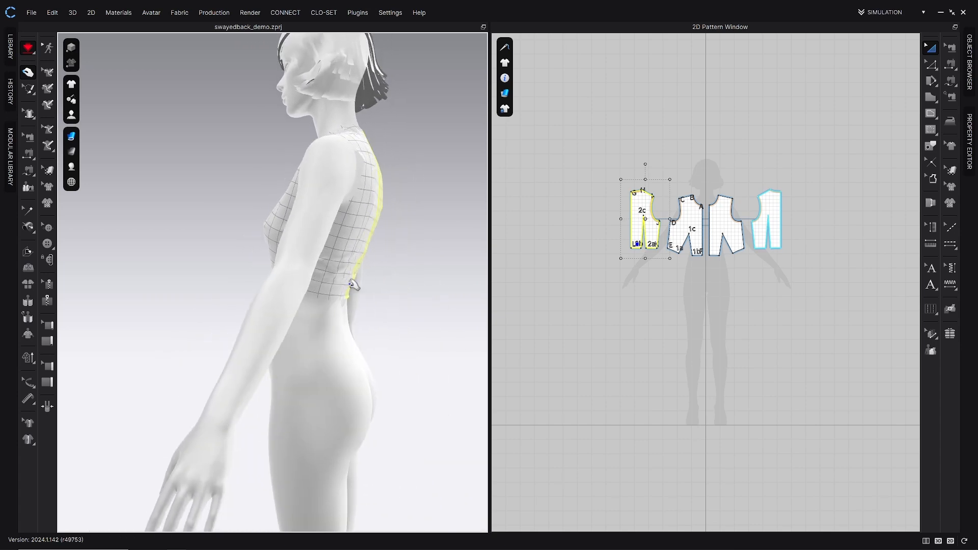
pyautogui.click(348, 306)
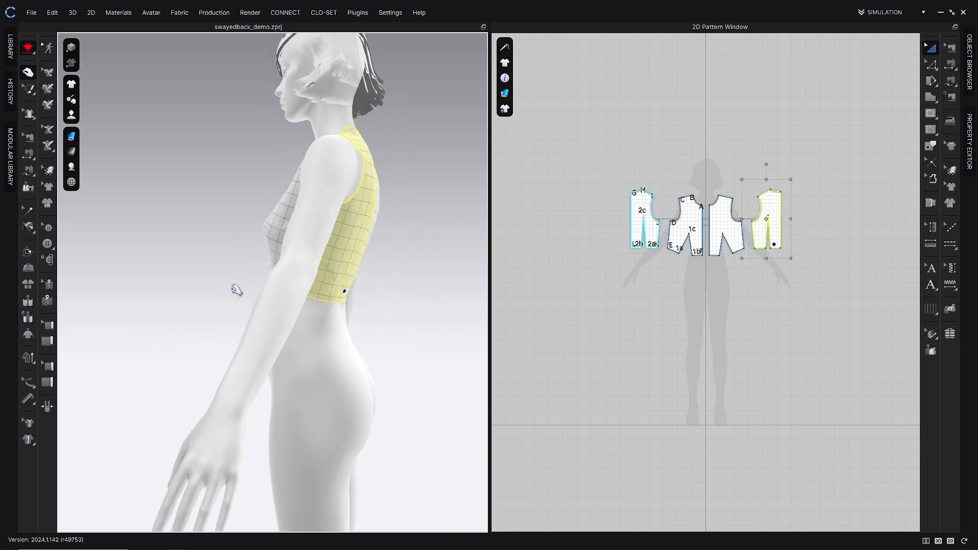
pyautogui.moveTo(237, 290); pyautogui.dragTo(417, 301, button='right')
pyautogui.click(426, 289)
pyautogui.scroll(3, 297, 303)
pyautogui.scroll(-5, 297, 303)
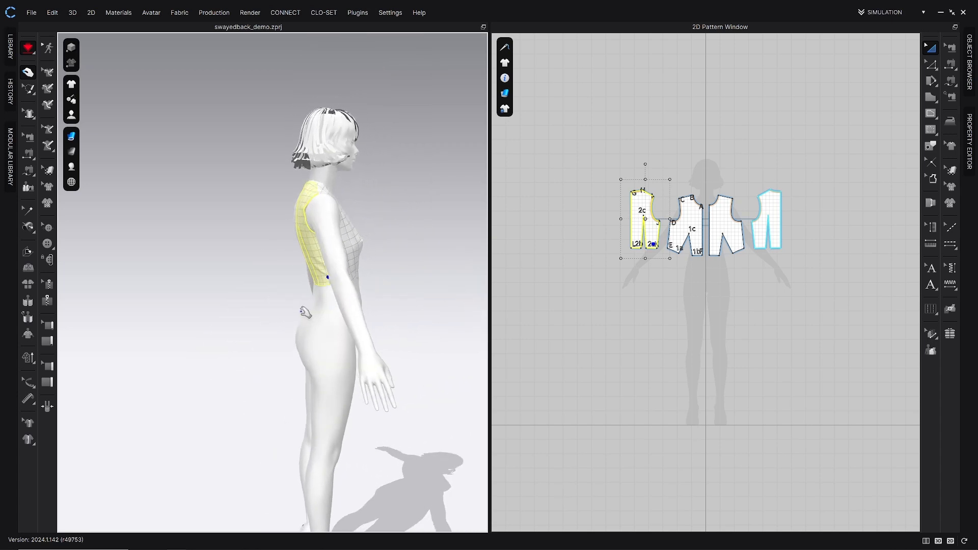
pyautogui.moveTo(360, 288); pyautogui.dragTo(312, 299, button='right')
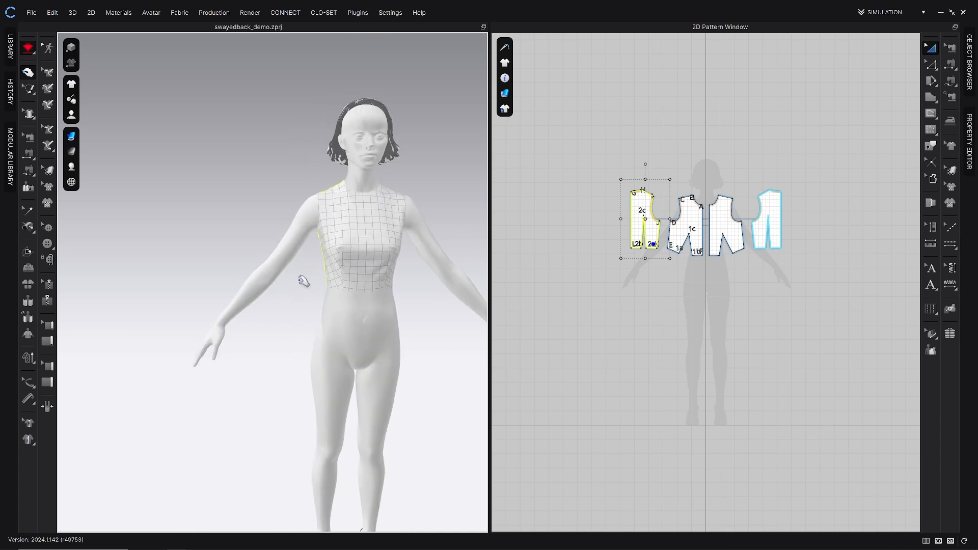
pyautogui.moveTo(347, 288); pyautogui.dragTo(289, 298, button='middle')
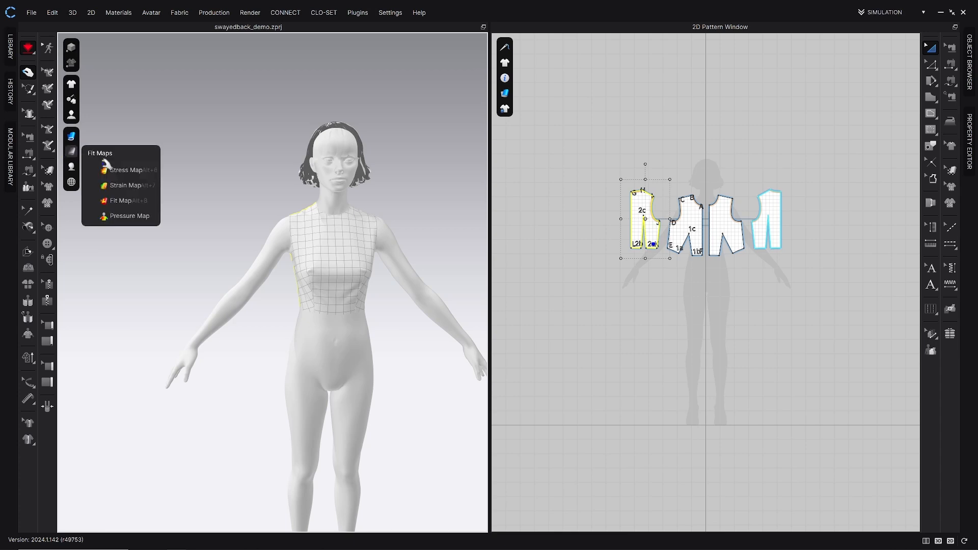
# - Show the Fit Map on the garment and start the simulation, checking the back and side of the bodice
pyautogui.moveTo(71, 166)
pyautogui.hotkey('alt', '8')
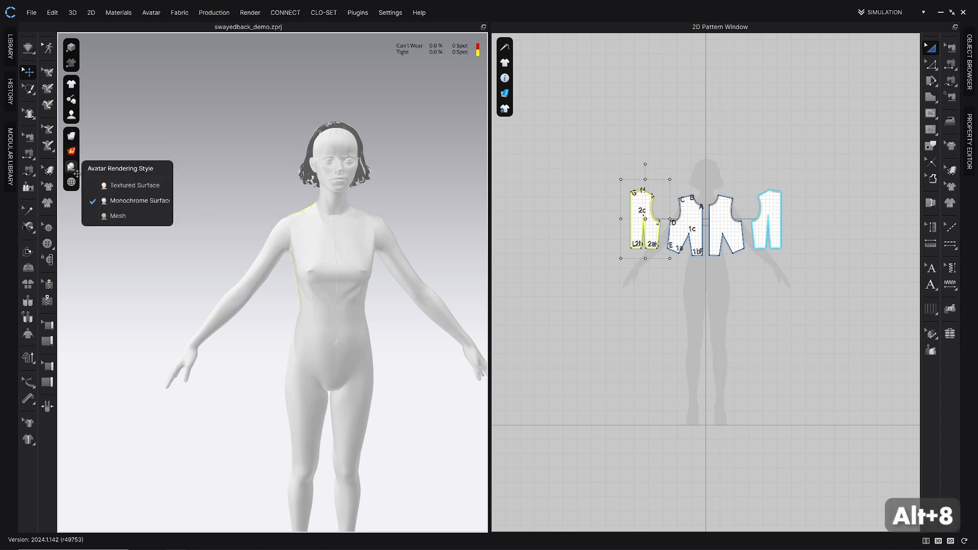
pyautogui.moveTo(378, 250); pyautogui.dragTo(332, 255, button='middle')
pyautogui.moveTo(332, 256); pyautogui.dragTo(419, 247, button='right')
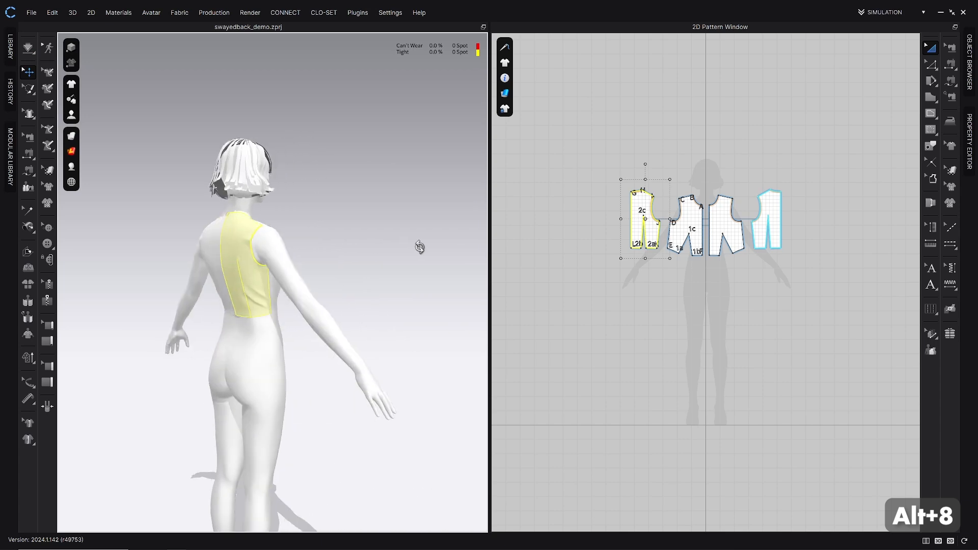
pyautogui.press('space')
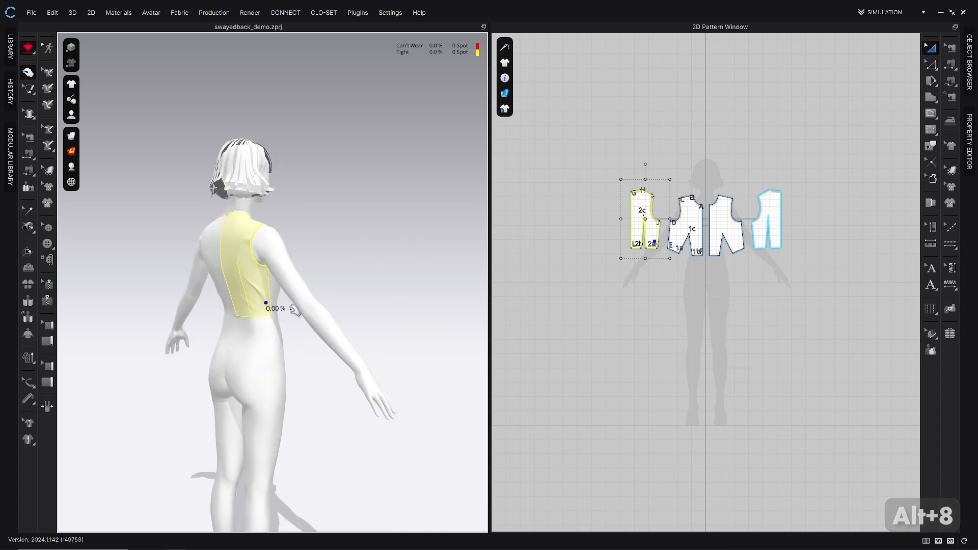
pyautogui.moveTo(294, 310); pyautogui.dragTo(209, 308, button='right')
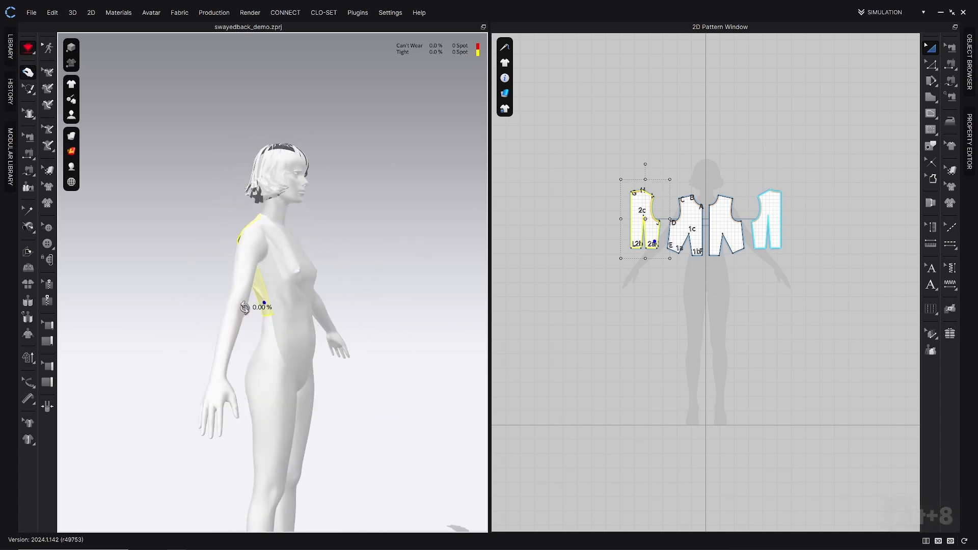
# - Review the material properties of the muslin fabric used on the bodice pieces
pyautogui.click(970, 58)
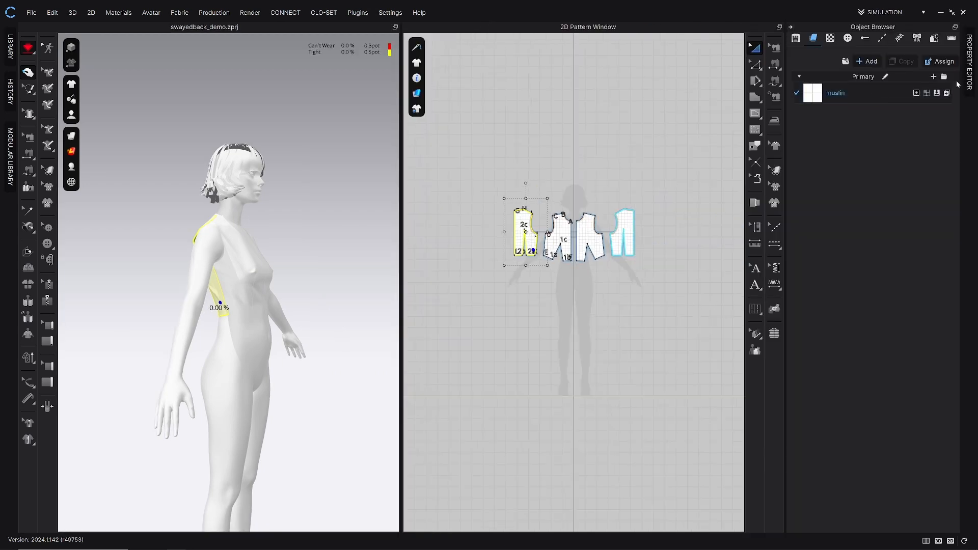
pyautogui.click(896, 92)
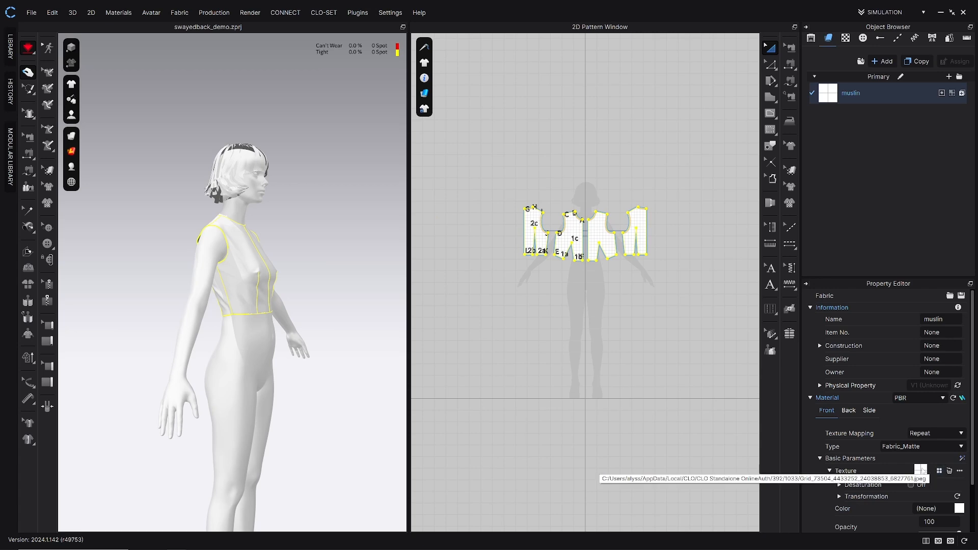
pyautogui.click(626, 362)
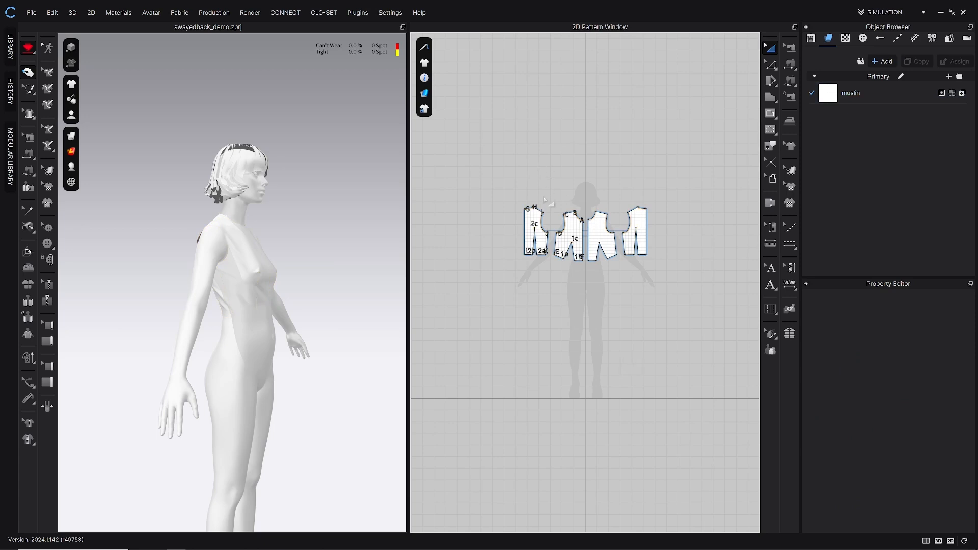
# - Check the seam taping settings of the back piece's armhole line between I and J
pyautogui.scroll(6, 544, 199)
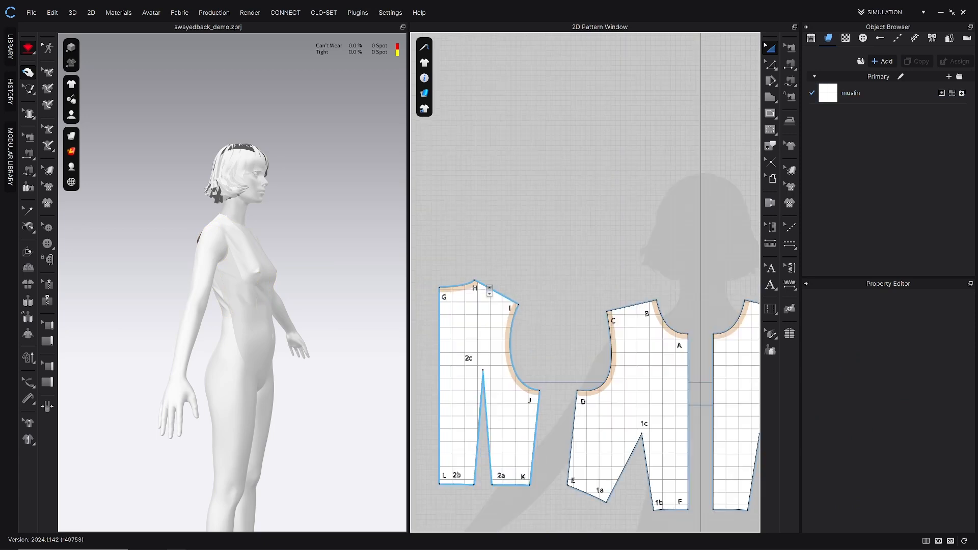
pyautogui.press('z')
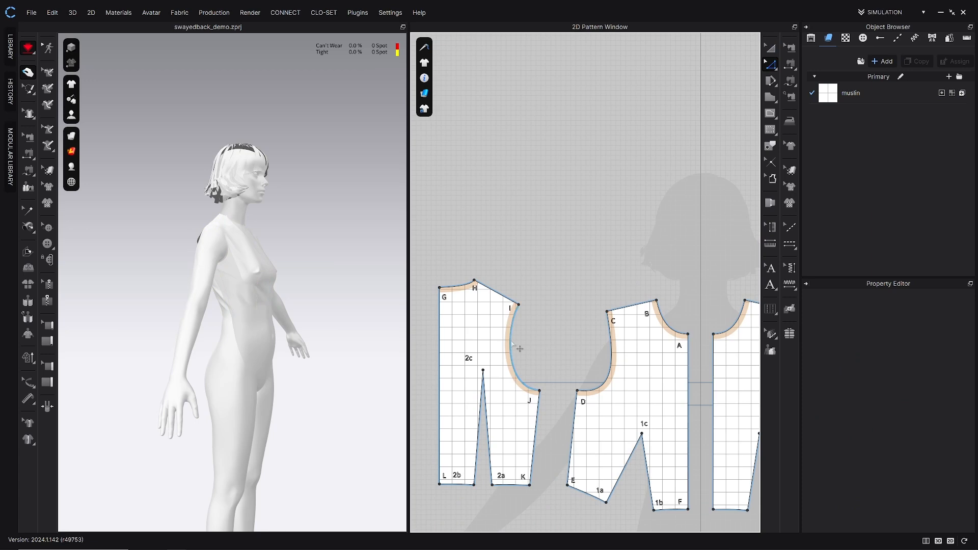
pyautogui.click(511, 345)
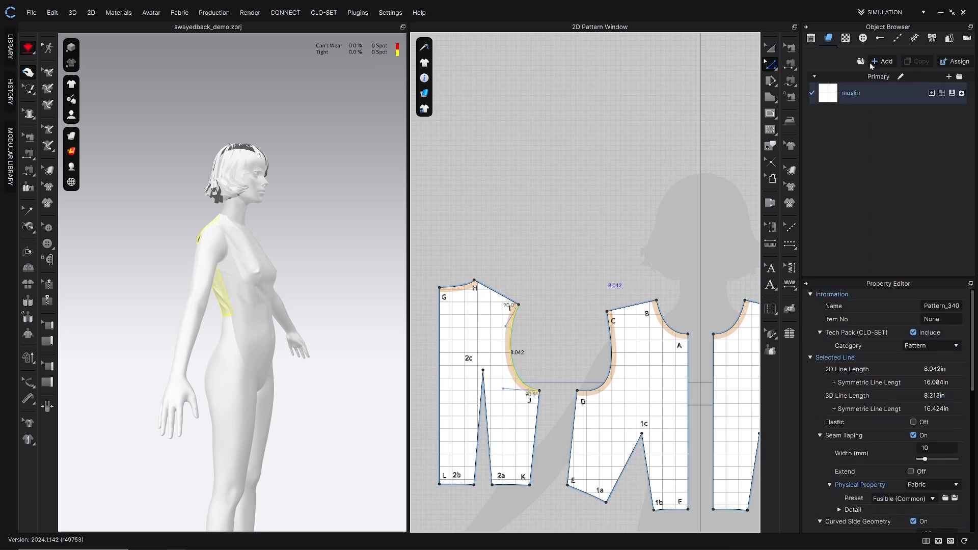
pyautogui.click(805, 27)
pyautogui.click(794, 27)
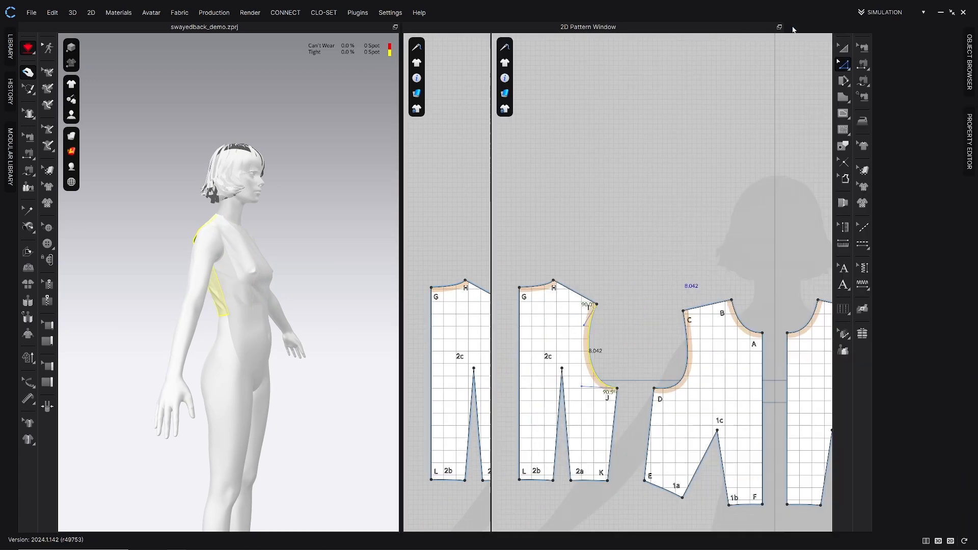
# - Apply the high-resolution properties with 5.0 mm particle distance, 0.5 mm collision thickness, 1.0 mm skin offset and Fitting simulation quality
pyautogui.moveTo(359, 294); pyautogui.dragTo(337, 315, button='middle')
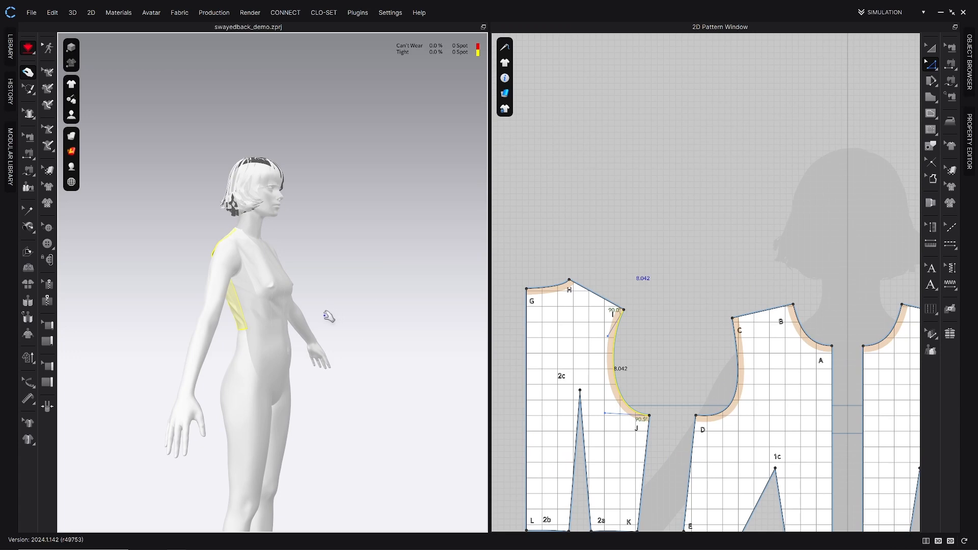
pyautogui.moveTo(329, 316); pyautogui.dragTo(126, 358, button='right')
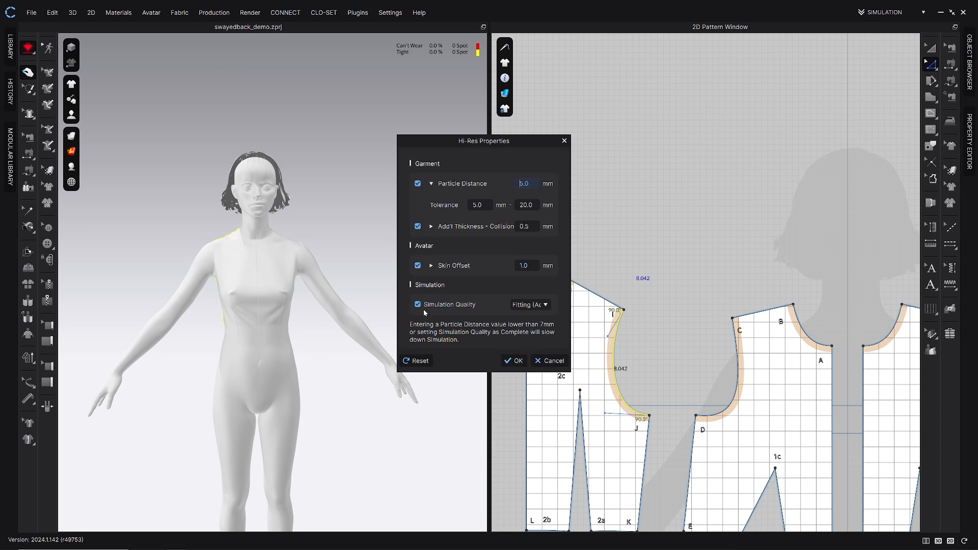
pyautogui.click(514, 361)
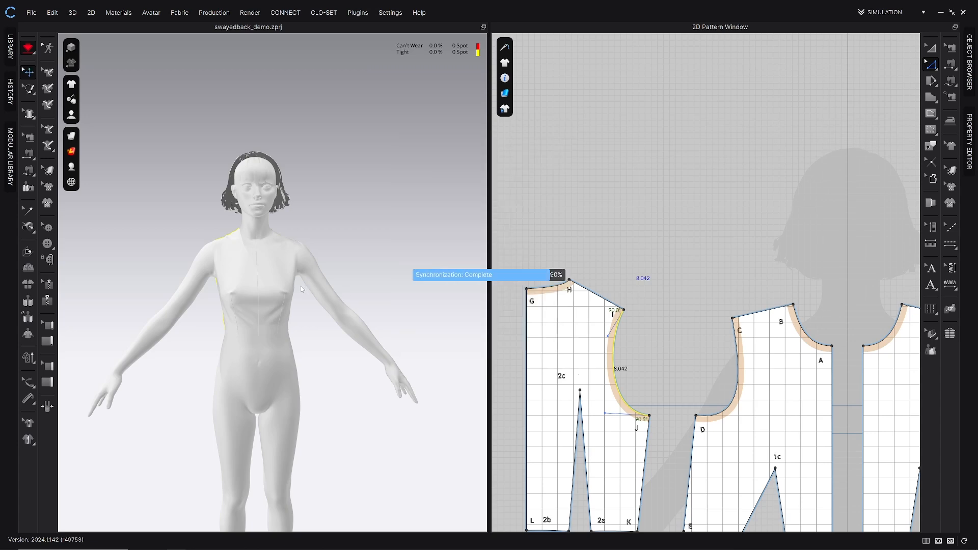
pyautogui.moveTo(300, 294); pyautogui.dragTo(219, 317, button='right')
# - Simulate the garment while tugging the lower back panel upward to settle the bodice, and stop the simulation
pyautogui.press('space')
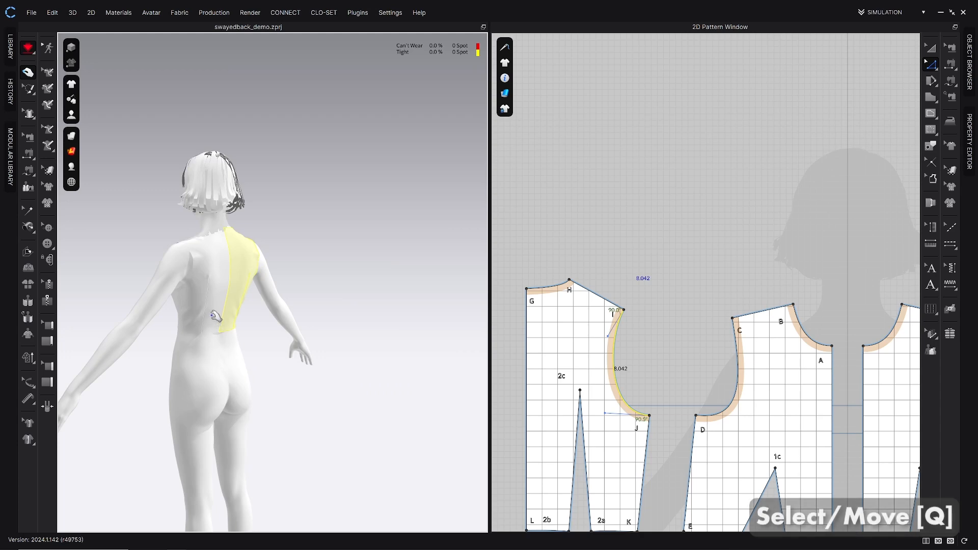
pyautogui.moveTo(213, 317); pyautogui.dragTo(222, 301)
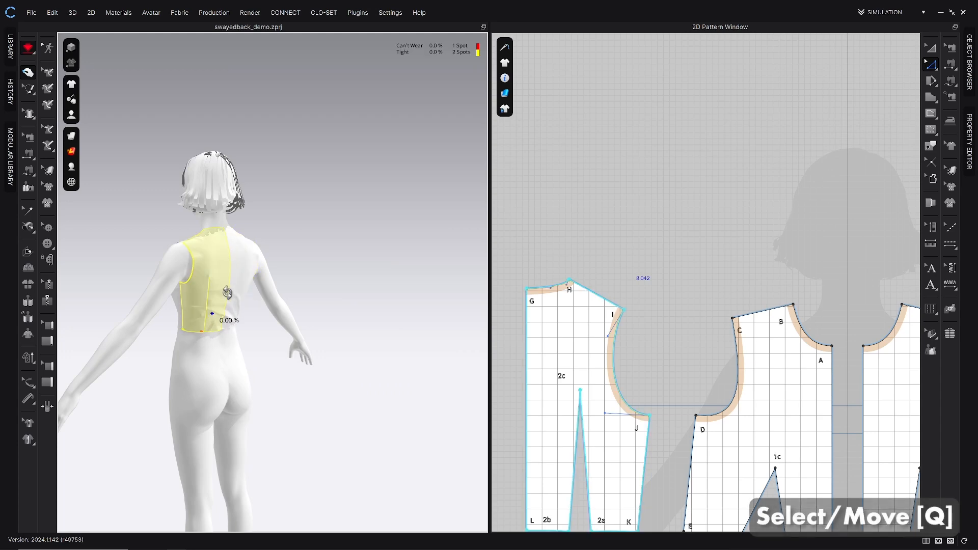
pyautogui.moveTo(227, 292); pyautogui.dragTo(212, 328, button='right')
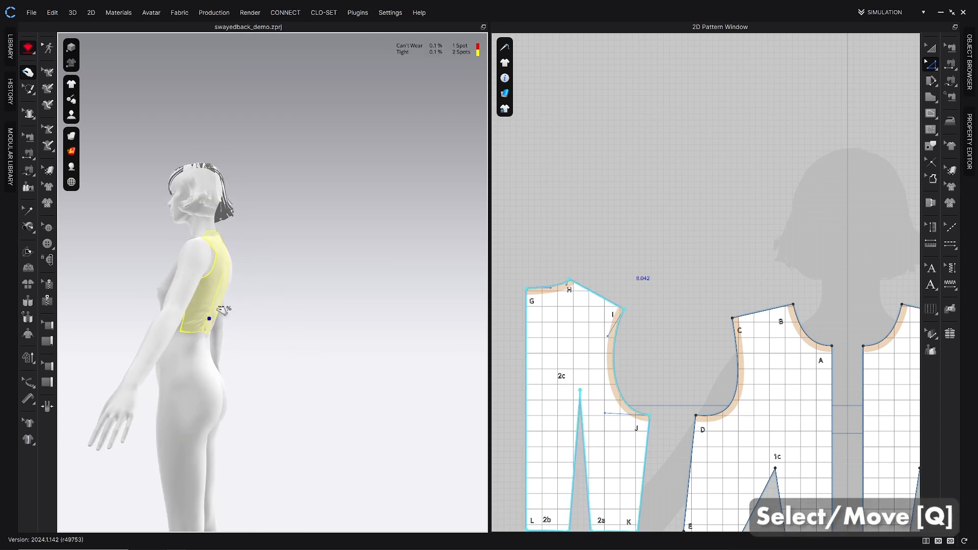
pyautogui.moveTo(212, 318); pyautogui.dragTo(219, 306)
pyautogui.moveTo(226, 309); pyautogui.dragTo(414, 315, button='right')
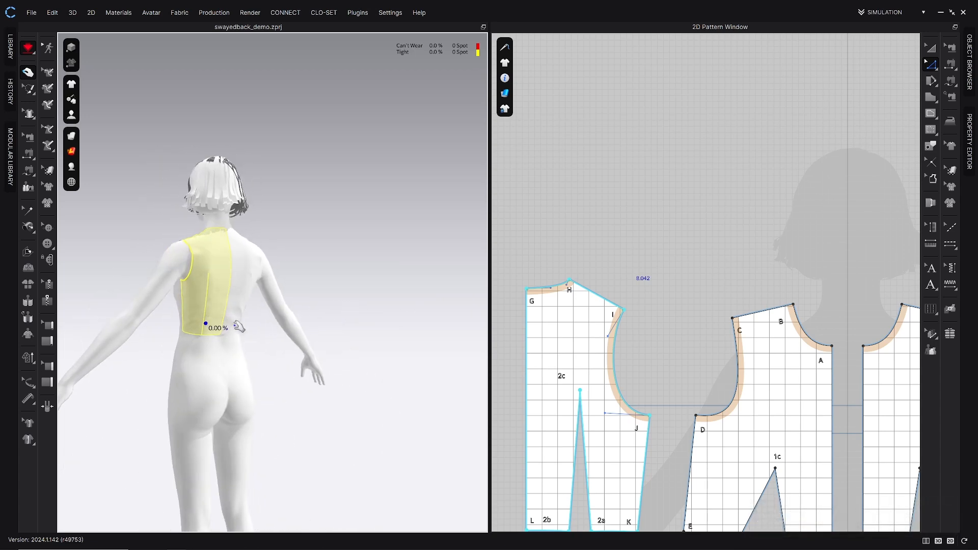
pyautogui.moveTo(244, 320); pyautogui.dragTo(246, 334, button='middle')
pyautogui.press('space')
# - Place a copy of all four bodice pattern pieces directly above the originals
pyautogui.scroll(-8, 779, 260)
pyautogui.moveTo(779, 260); pyautogui.dragTo(615, 263, button='middle')
pyautogui.press('capslock')
pyautogui.moveTo(537, 245); pyautogui.dragTo(769, 371)
pyautogui.press('a')
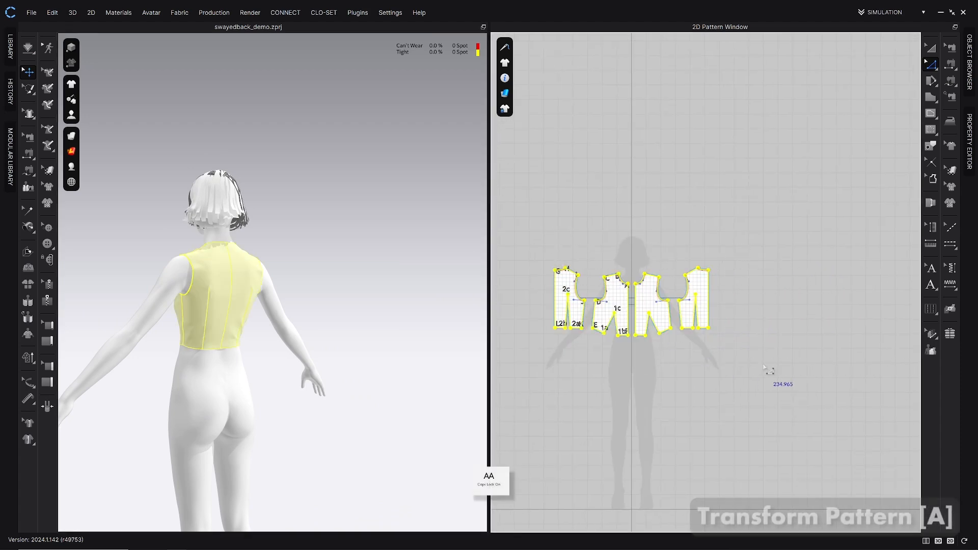
pyautogui.moveTo(632, 302); pyautogui.dragTo(630, 162)
# - Archive the copied set of bodice pattern pieces
pyautogui.rightClick(652, 156)
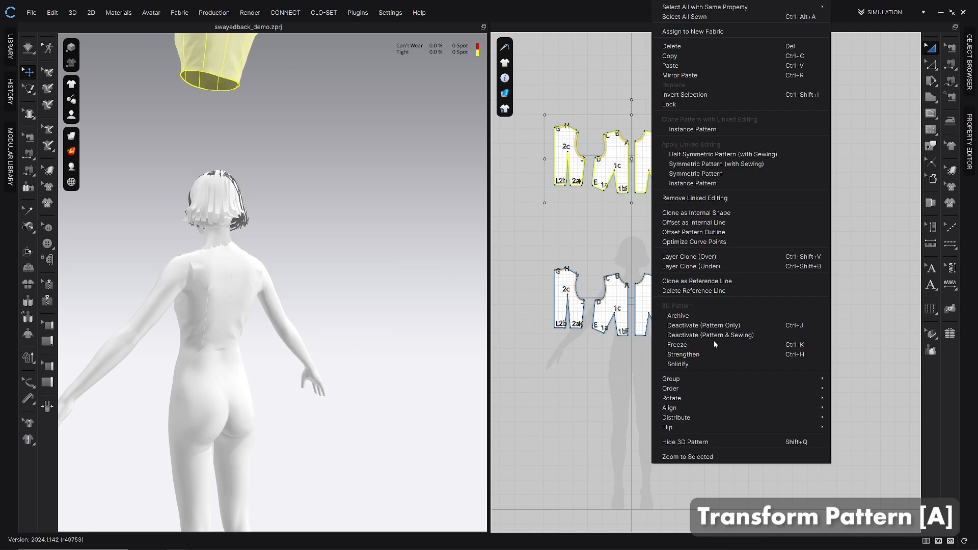
pyautogui.moveTo(699, 408)
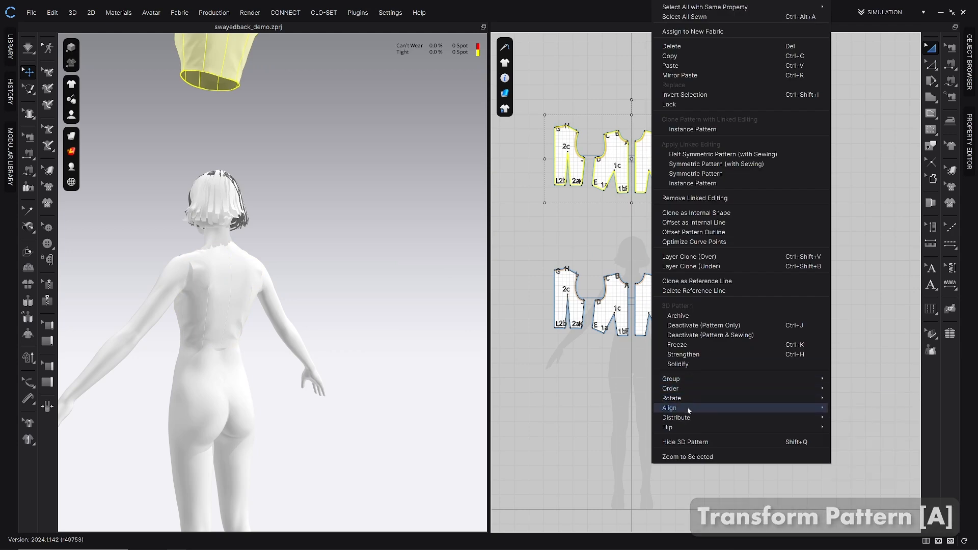
pyautogui.click(687, 315)
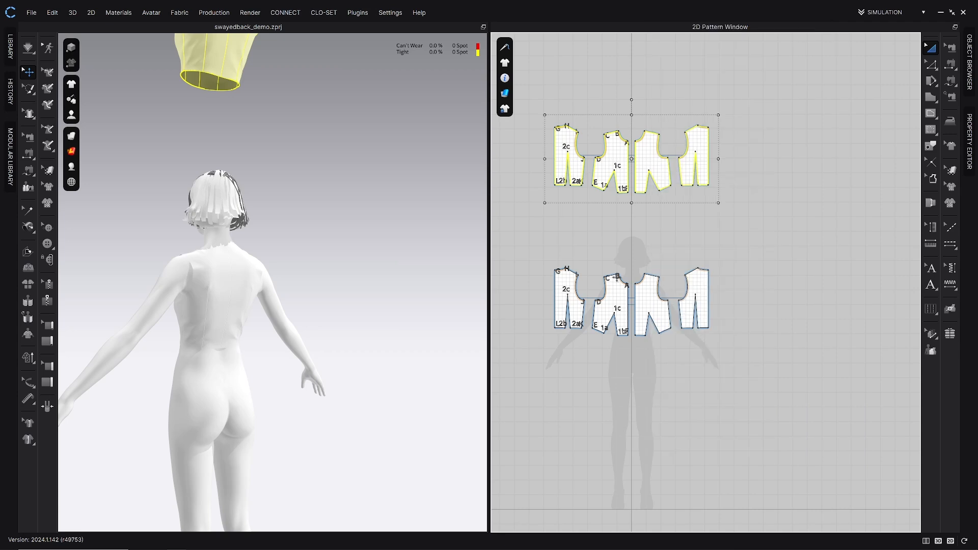
# - Inspect the bodice up close from the front and back, focusing on the lower back at the waist
pyautogui.moveTo(232, 303); pyautogui.dragTo(132, 324, button='right')
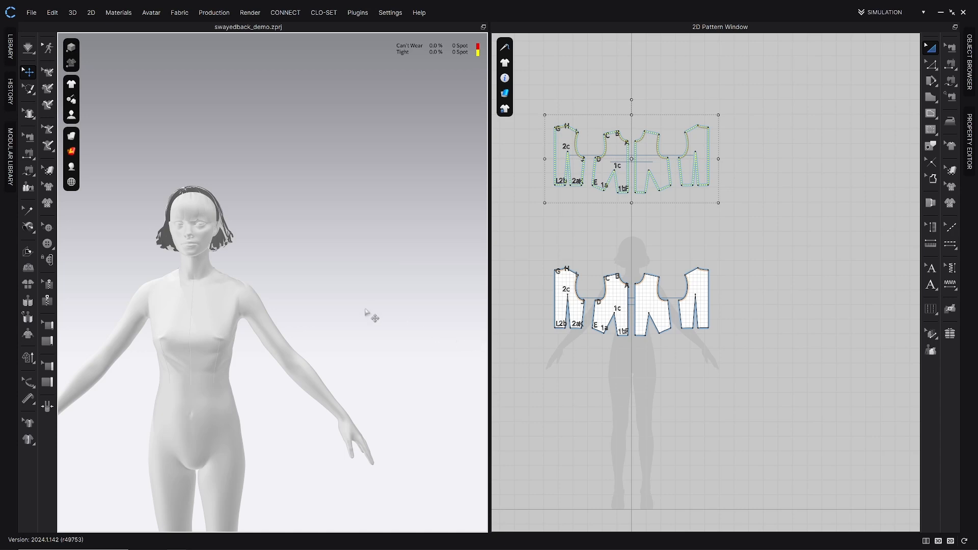
pyautogui.moveTo(364, 312); pyautogui.dragTo(279, 336, button='right')
pyautogui.scroll(3, 202, 362)
pyautogui.scroll(3, 279, 332)
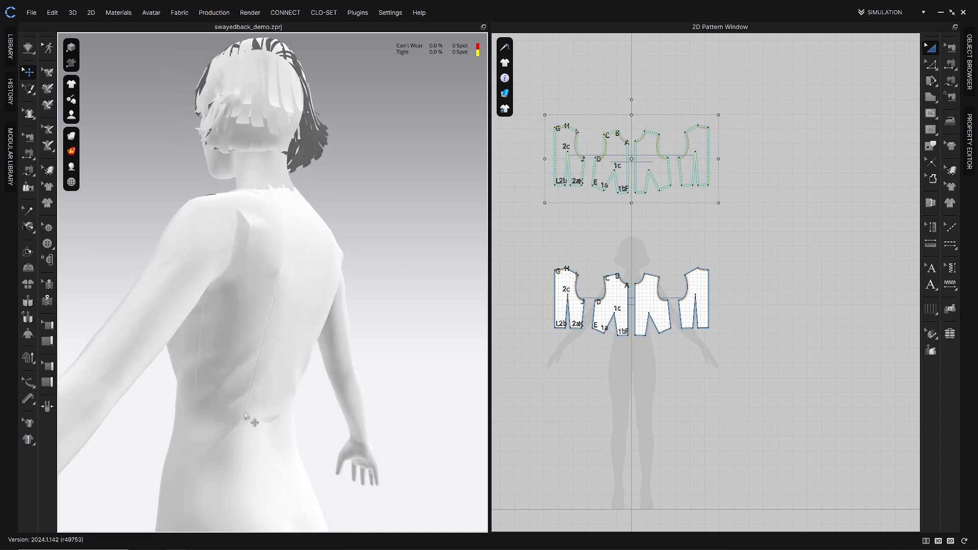
pyautogui.moveTo(262, 334); pyautogui.dragTo(220, 346, button='right')
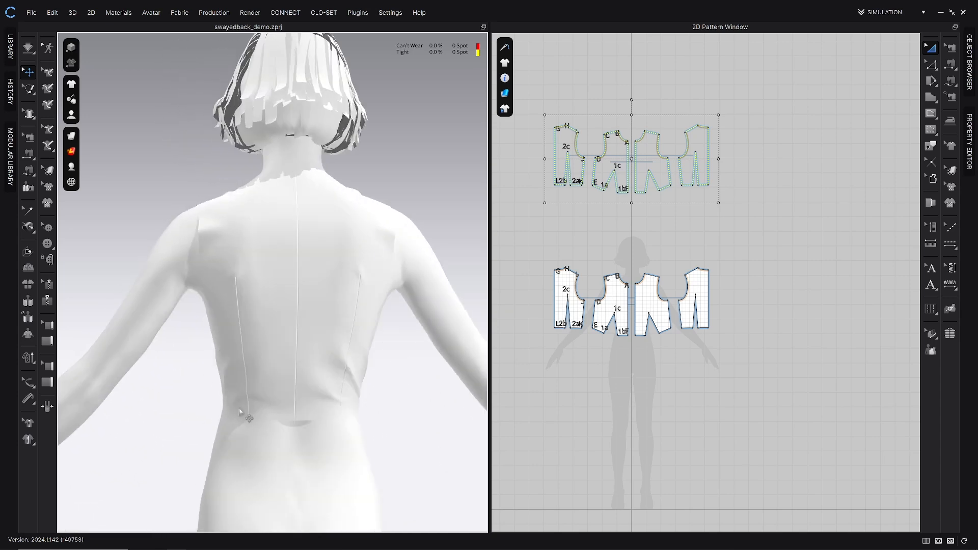
pyautogui.moveTo(240, 412); pyautogui.dragTo(281, 408, button='right')
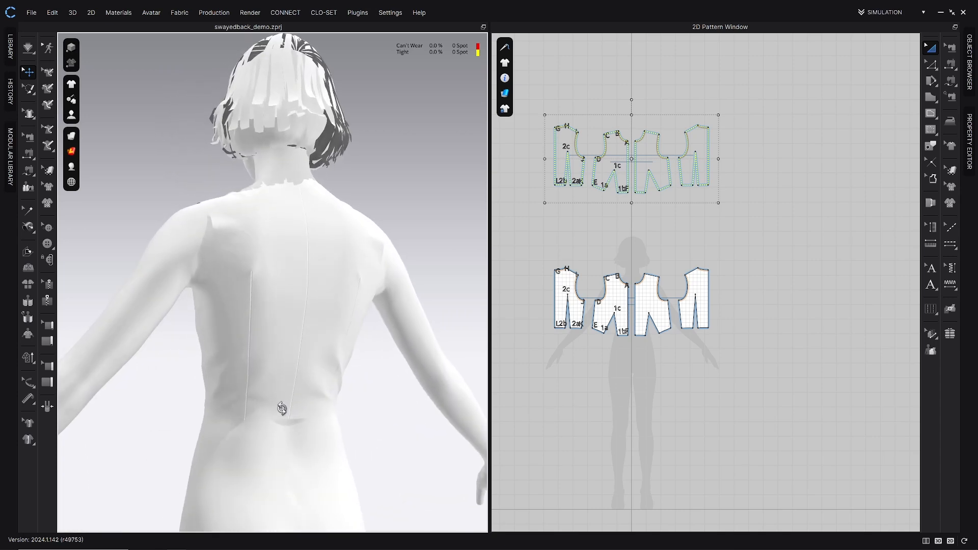
# - Examine the working front and back bodice pattern pieces up close, including the darts and waistlines
pyautogui.click(745, 377)
pyautogui.scroll(-3, 627, 362)
pyautogui.scroll(6, 603, 357)
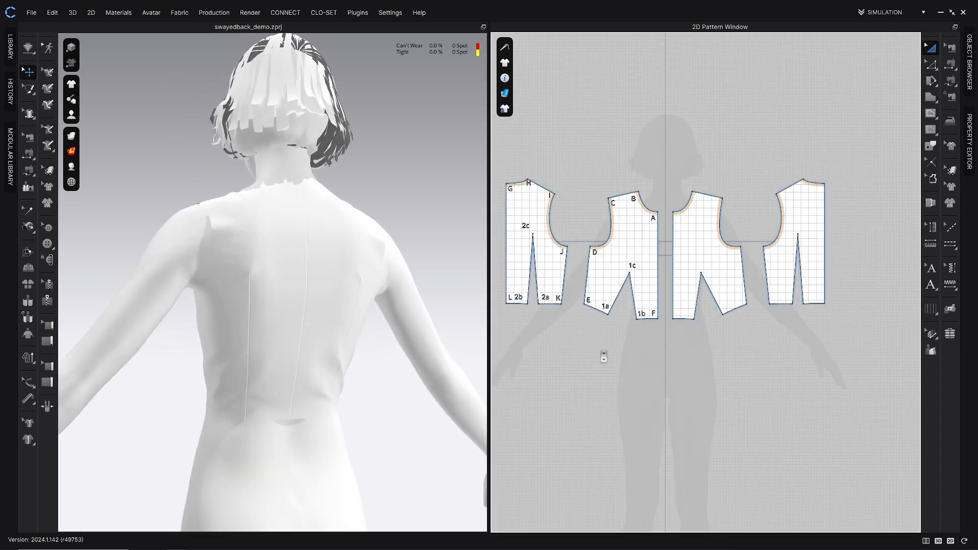
pyautogui.scroll(5, 603, 356)
pyautogui.moveTo(609, 345); pyautogui.dragTo(552, 454, button='right')
pyautogui.scroll(-3, 579, 402)
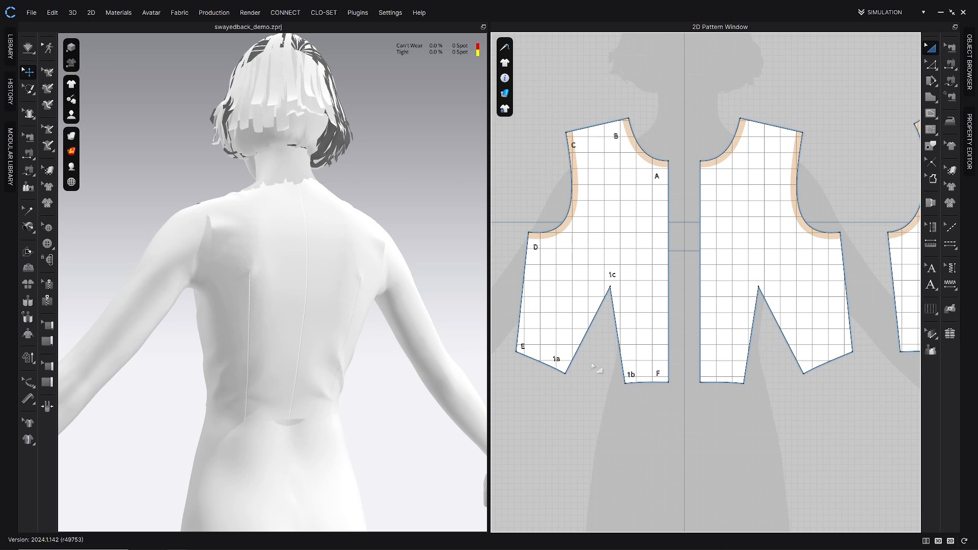
pyautogui.scroll(-4, 591, 365)
pyautogui.moveTo(684, 344); pyautogui.dragTo(807, 329, button='middle')
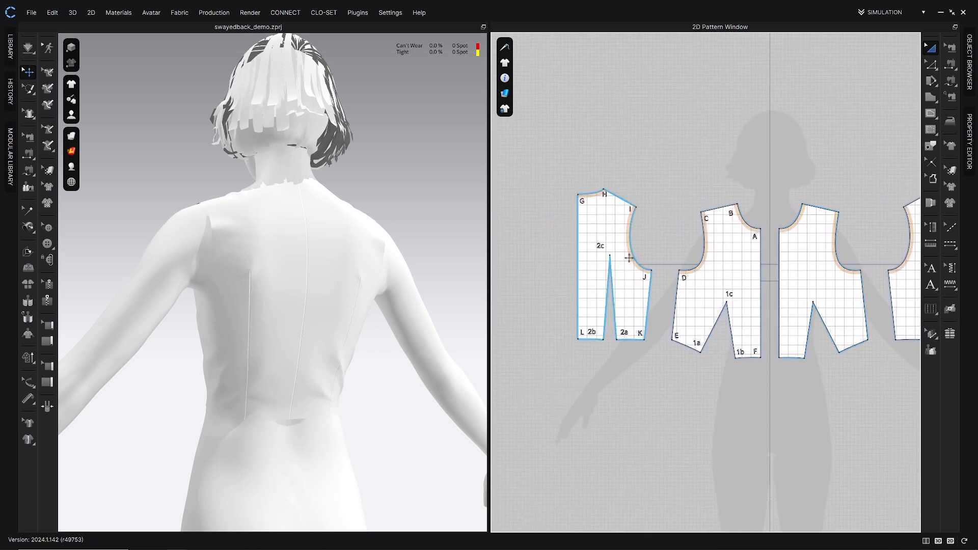
pyautogui.moveTo(629, 258); pyautogui.dragTo(637, 261, button='middle')
# - Try to slash and spread the lettered back piece along a line from the side seam to centre back just above the waist
pyautogui.click(931, 80)
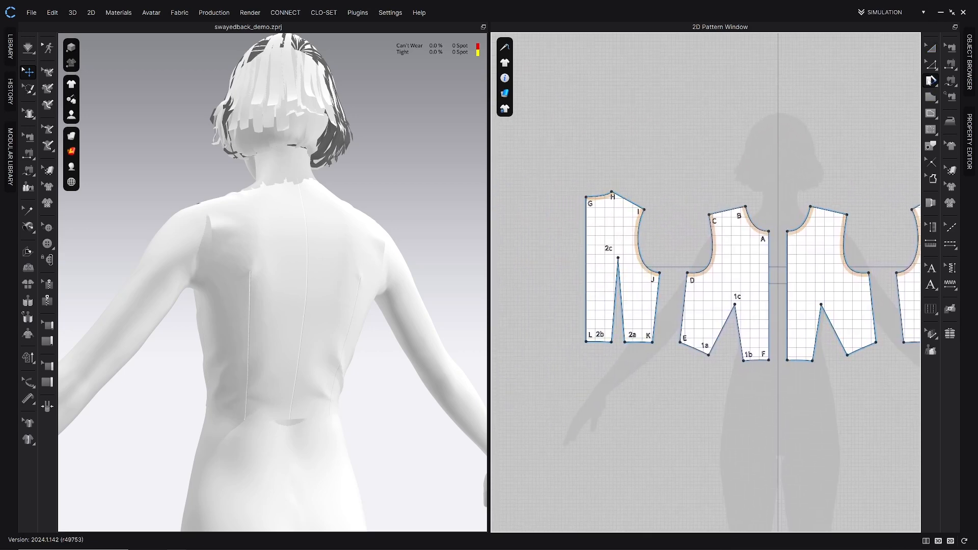
pyautogui.moveTo(246, 355); pyautogui.dragTo(253, 286, button='right')
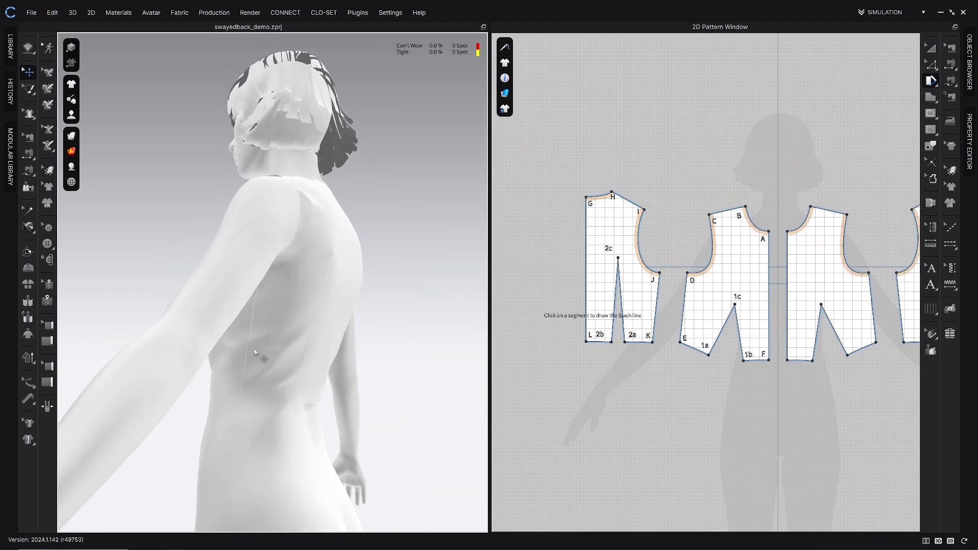
pyautogui.moveTo(261, 370)
pyautogui.mouseDown(button='right')
pyautogui.moveTo(289, 360)
pyautogui.moveTo(274, 363)
pyautogui.mouseUp(button='right')
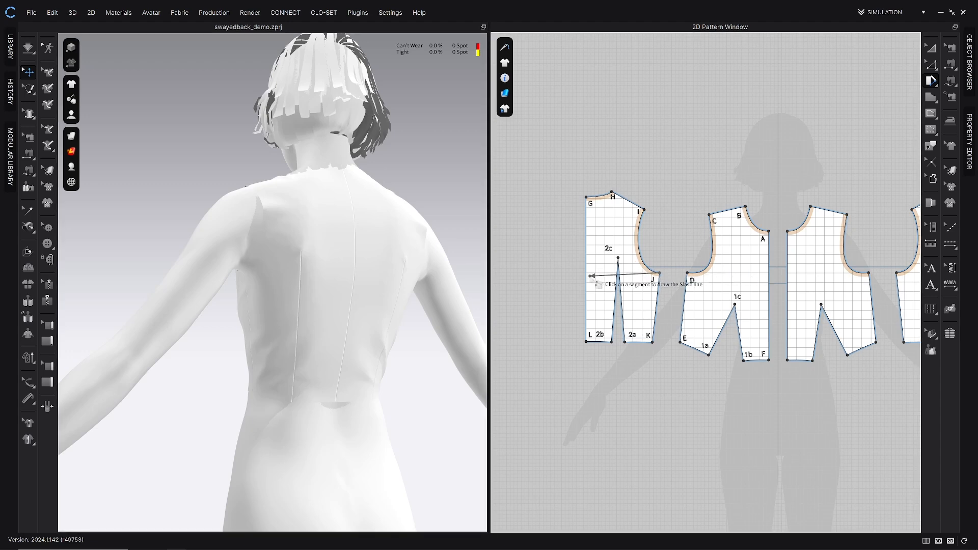
pyautogui.click(655, 326)
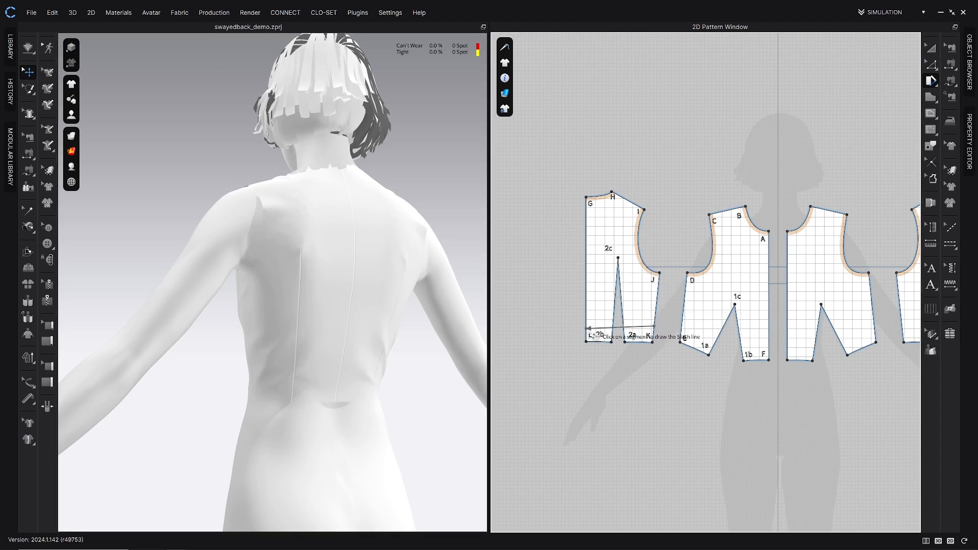
pyautogui.click(586, 327)
pyautogui.click(594, 322)
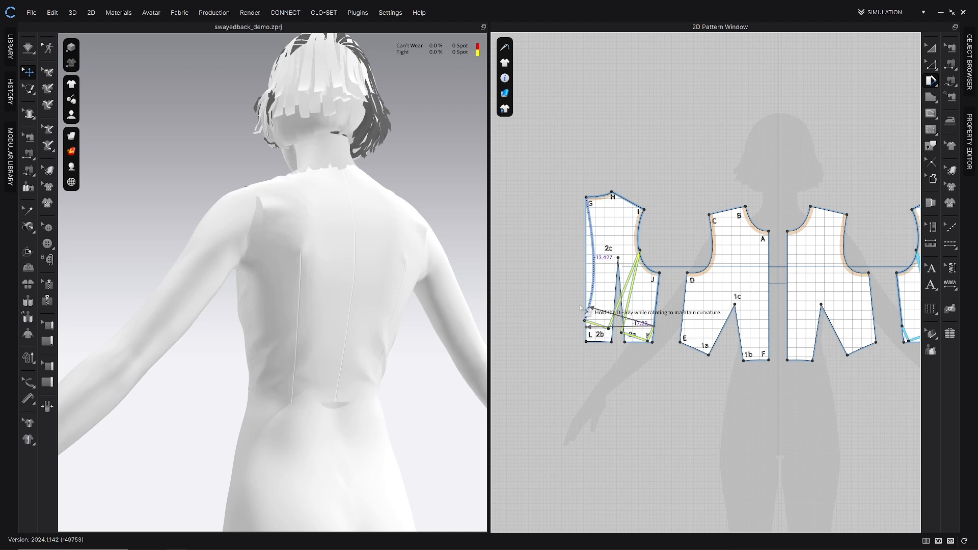
pyautogui.press('Escape')
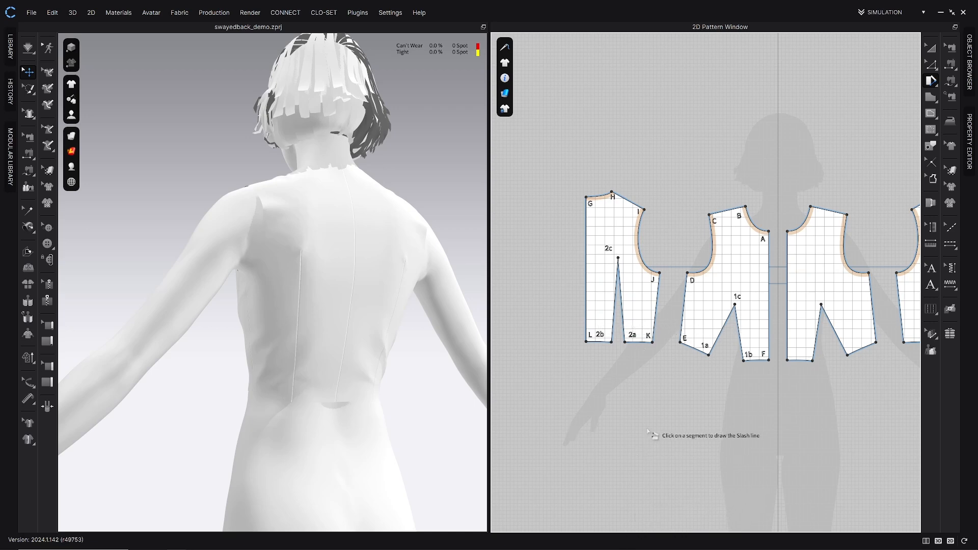
# - Draw an internal line about 7.2 long on the lettered back piece from corner K to centre back above L, bowing it slightly upward
pyautogui.moveTo(661, 347); pyautogui.dragTo(646, 364, button='right')
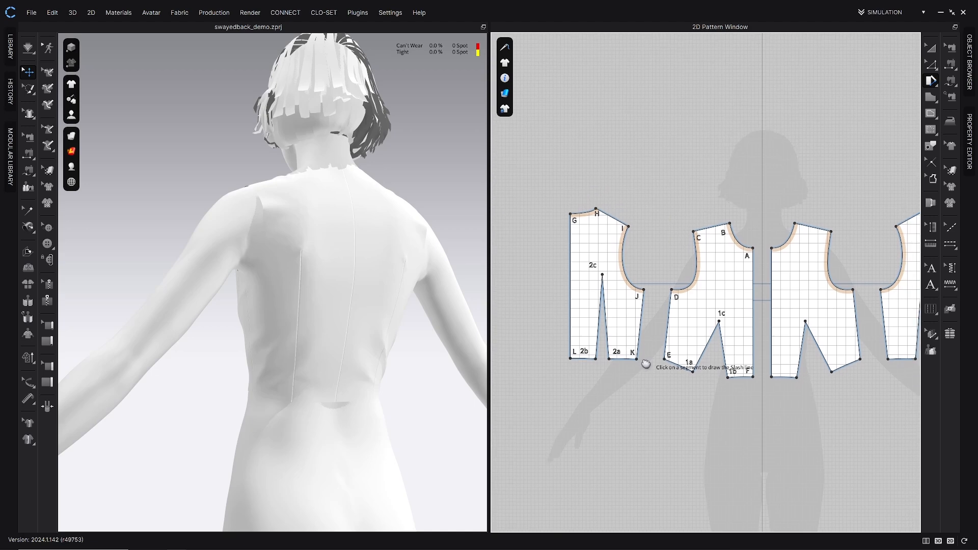
pyautogui.press('c')
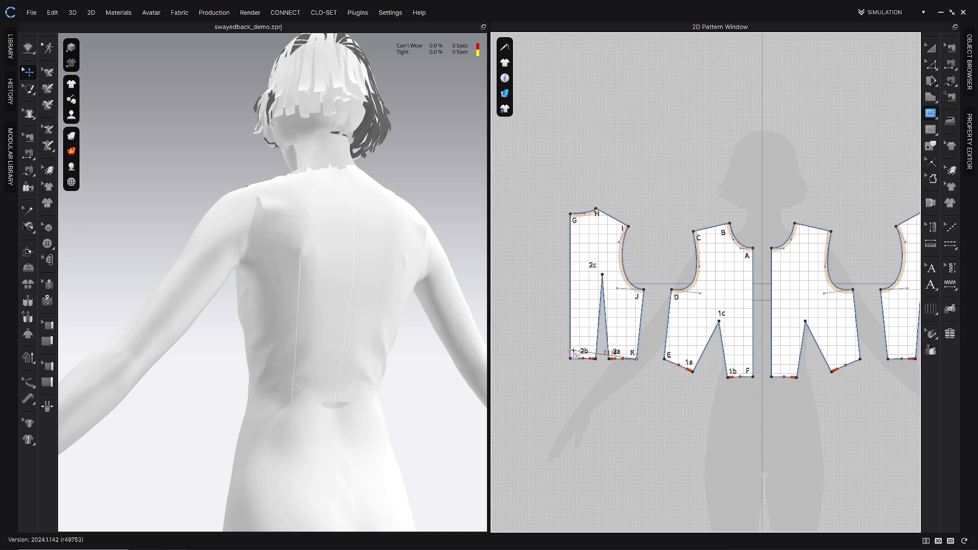
pyautogui.click(614, 357)
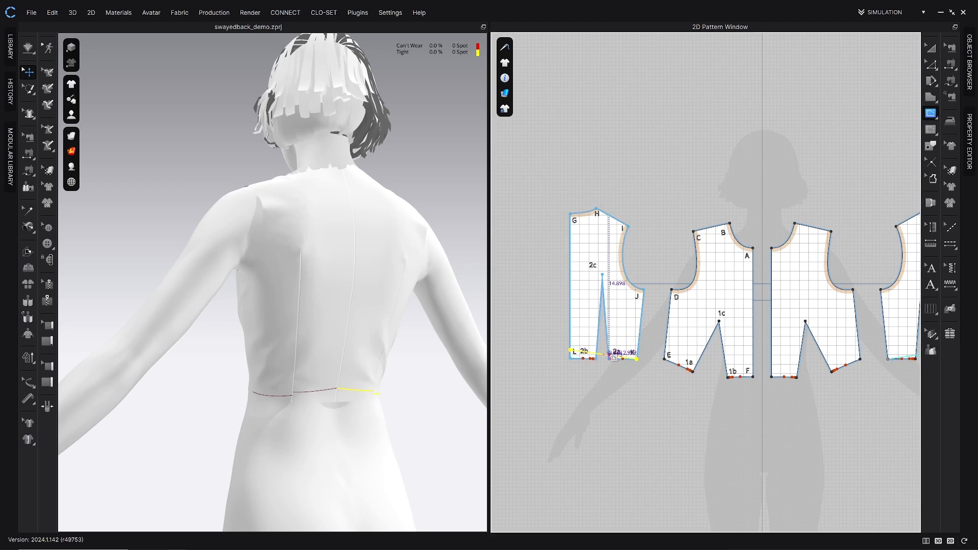
pyautogui.press('v')
pyautogui.scroll(-2, 609, 357)
pyautogui.scroll(5, 606, 358)
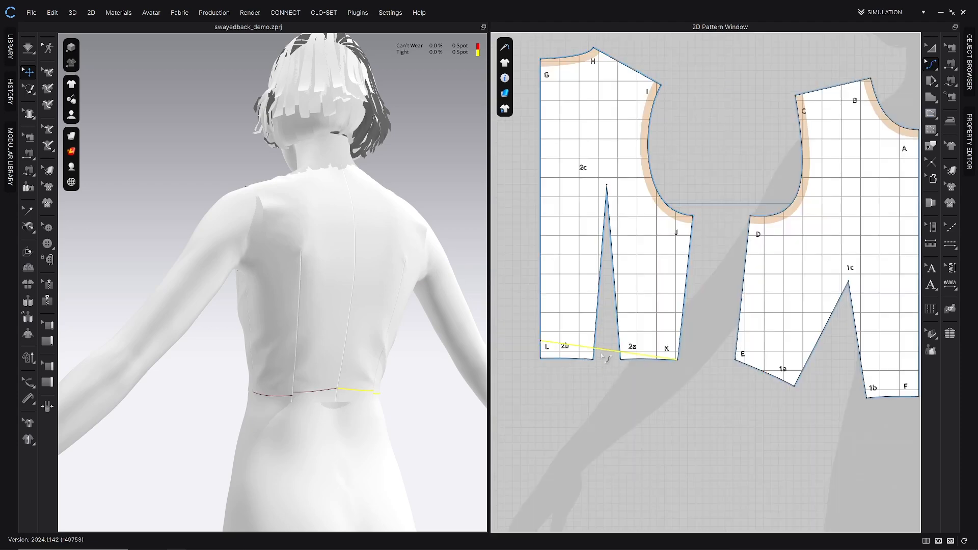
pyautogui.moveTo(606, 355); pyautogui.dragTo(607, 352)
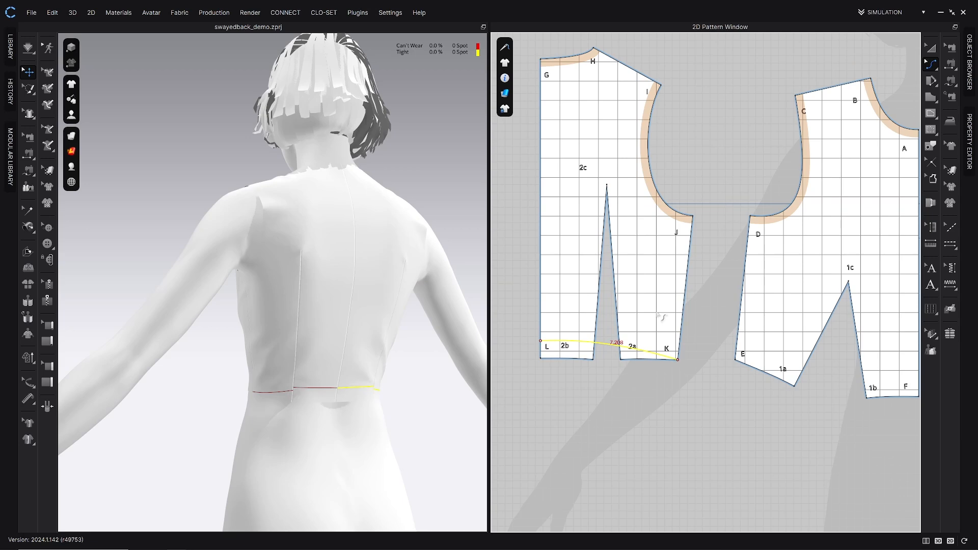
# - Remove the curved internal line above the waist of the lettered back piece
pyautogui.moveTo(627, 289); pyautogui.dragTo(635, 319, button='right')
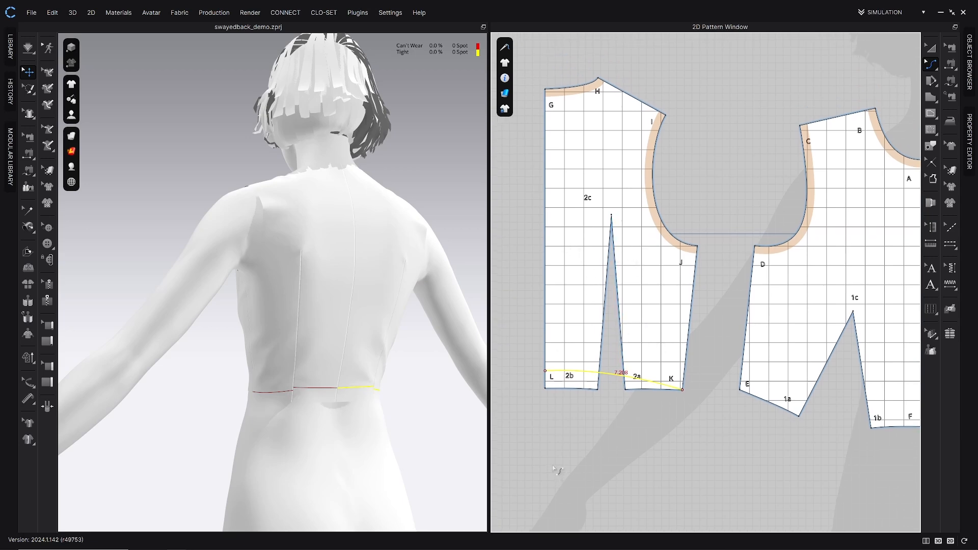
pyautogui.click(542, 422)
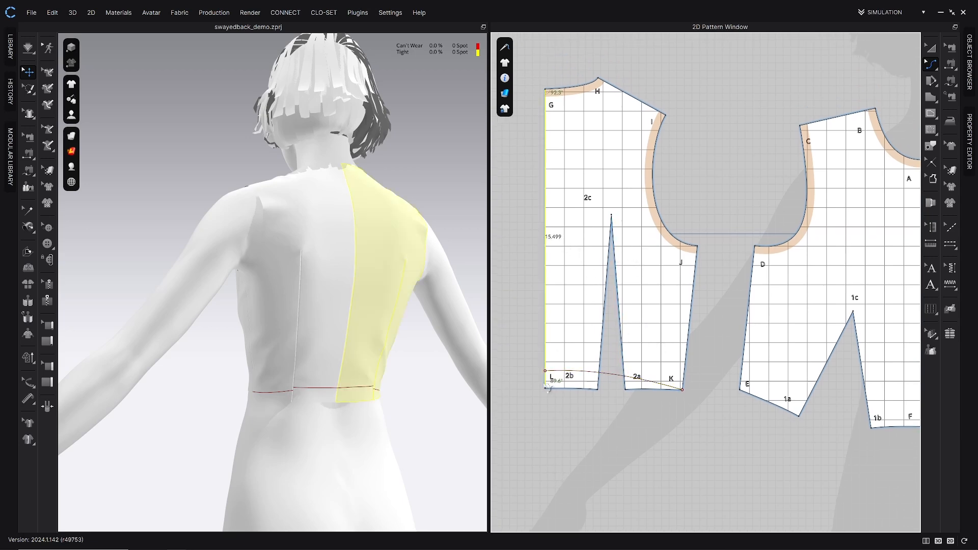
pyautogui.click(613, 379)
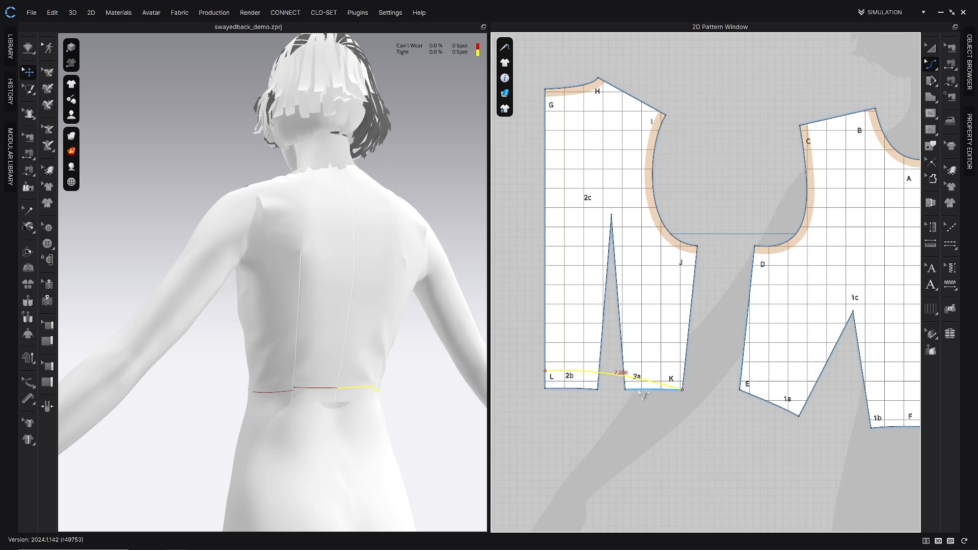
pyautogui.click(608, 365)
# - Raise the entire waist dart and the centre-back waist segment 2b of the back piece by about half a grid square
pyautogui.click(931, 64)
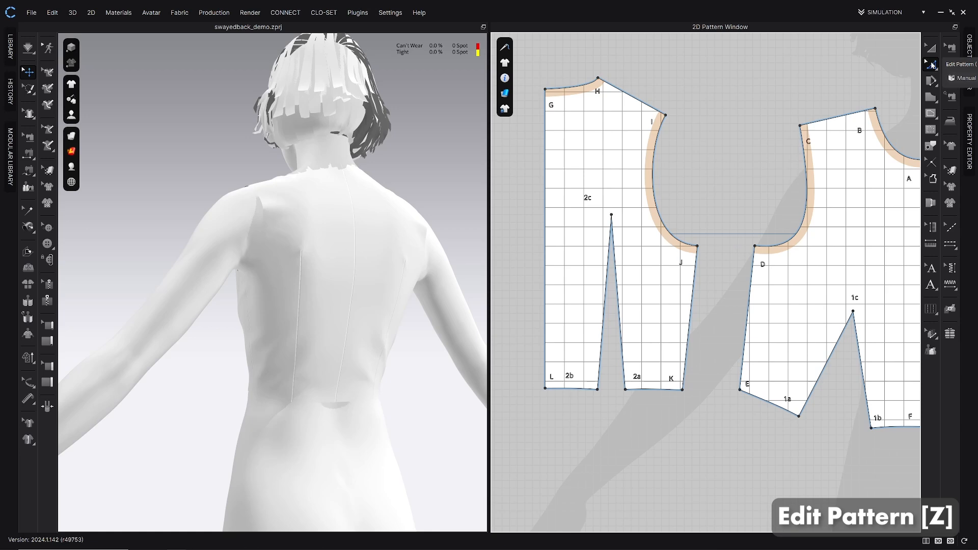
pyautogui.moveTo(633, 404); pyautogui.dragTo(537, 195)
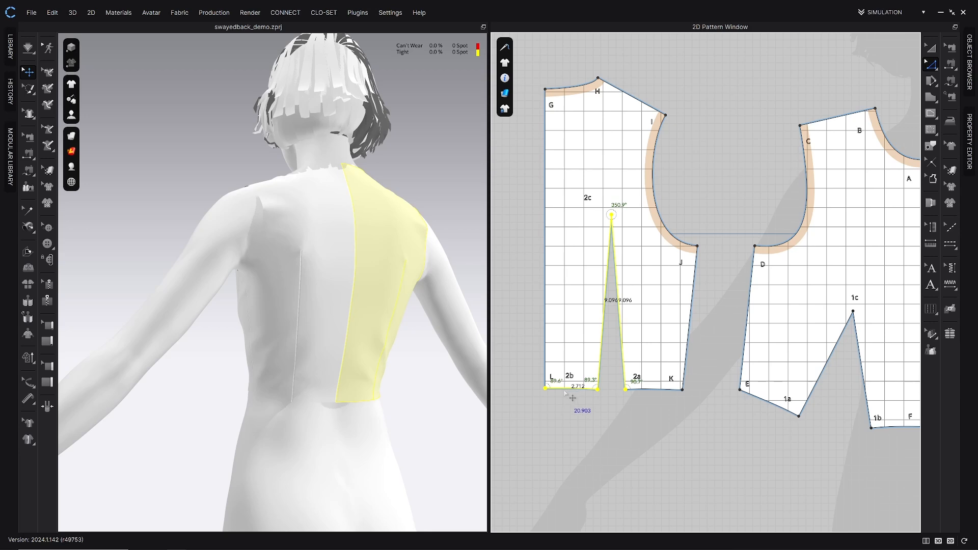
pyautogui.press('Up')
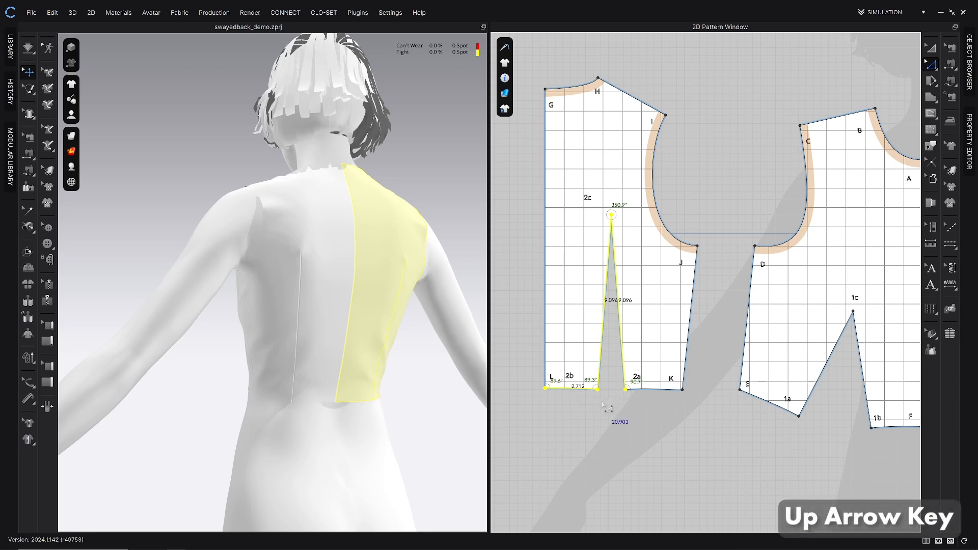
pyautogui.press('Up')
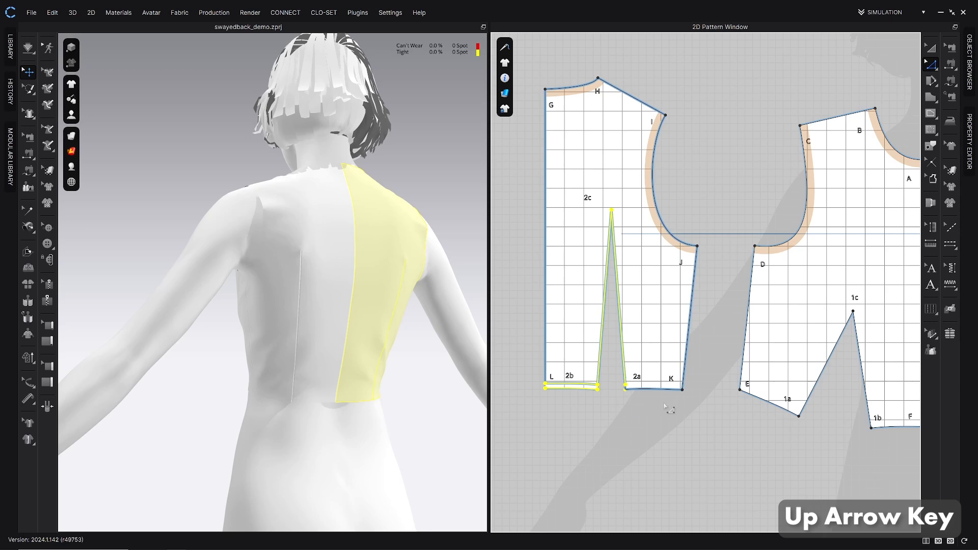
pyautogui.press('Up')
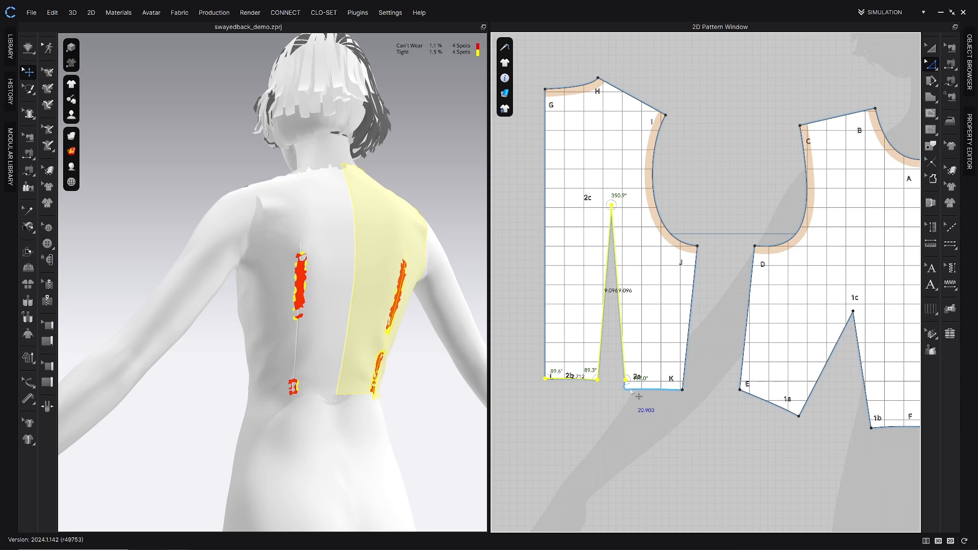
# - Delete all curve points on the back piece's waist segment between the dart and corner K
pyautogui.click(642, 401)
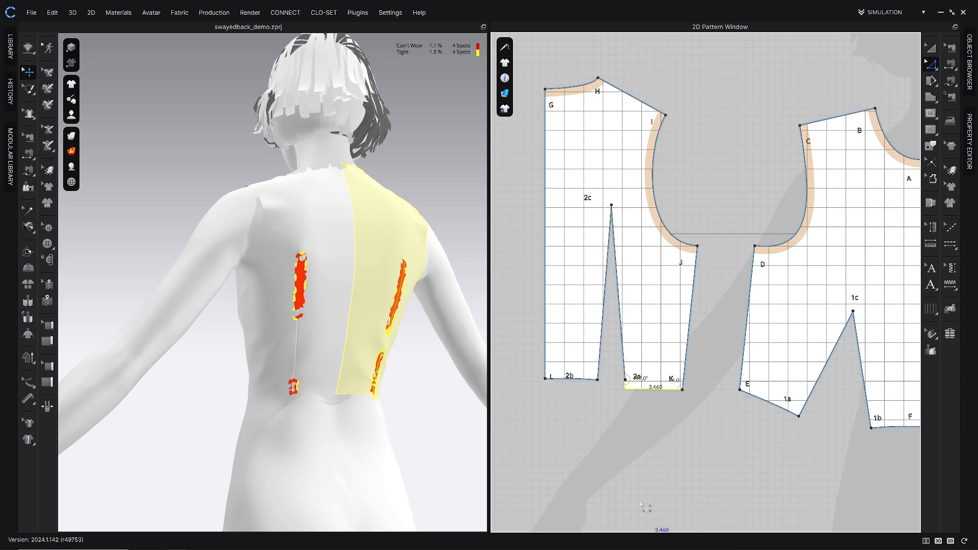
pyautogui.rightClick(637, 390)
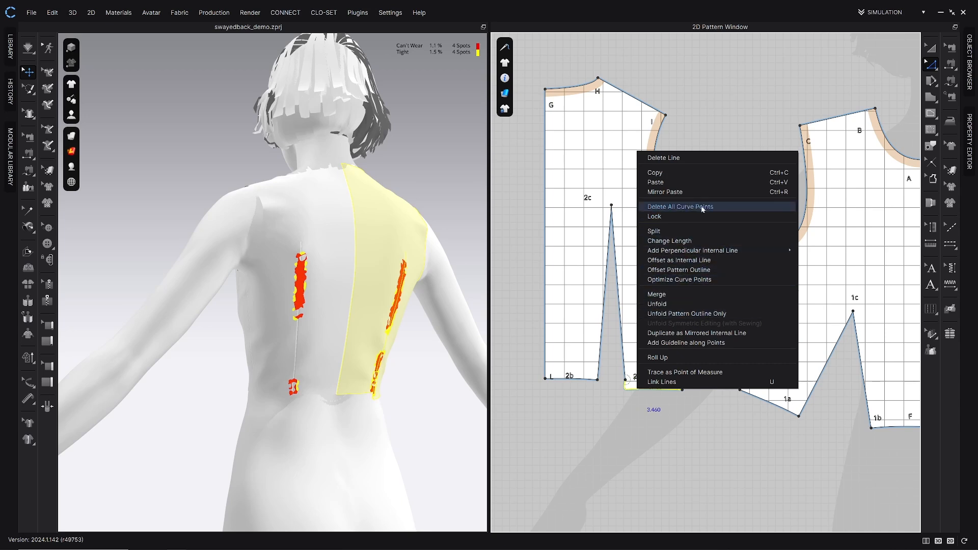
pyautogui.click(680, 206)
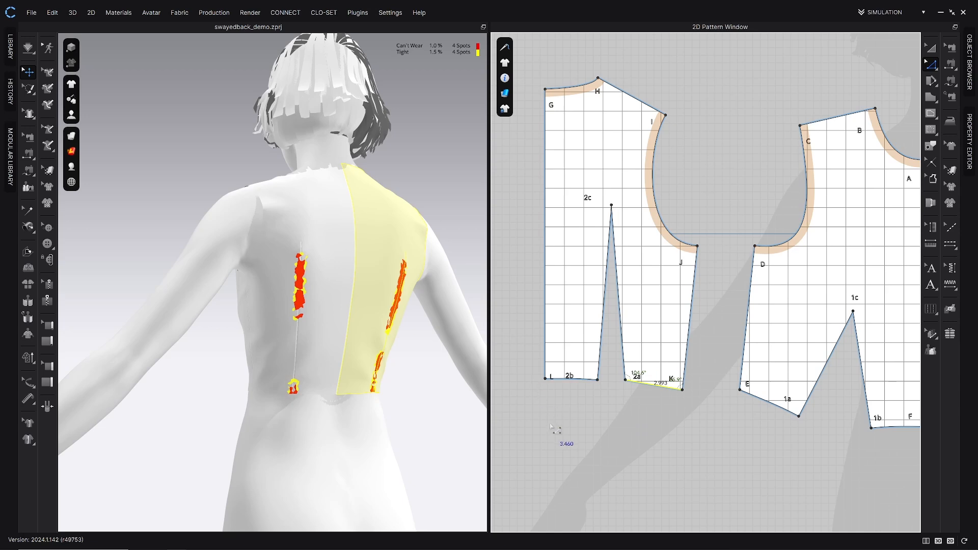
# - Simulate the adjusted bodice, tug the front panel's waist edge downward on the avatar to settle it, and stop the simulation
pyautogui.press('space')
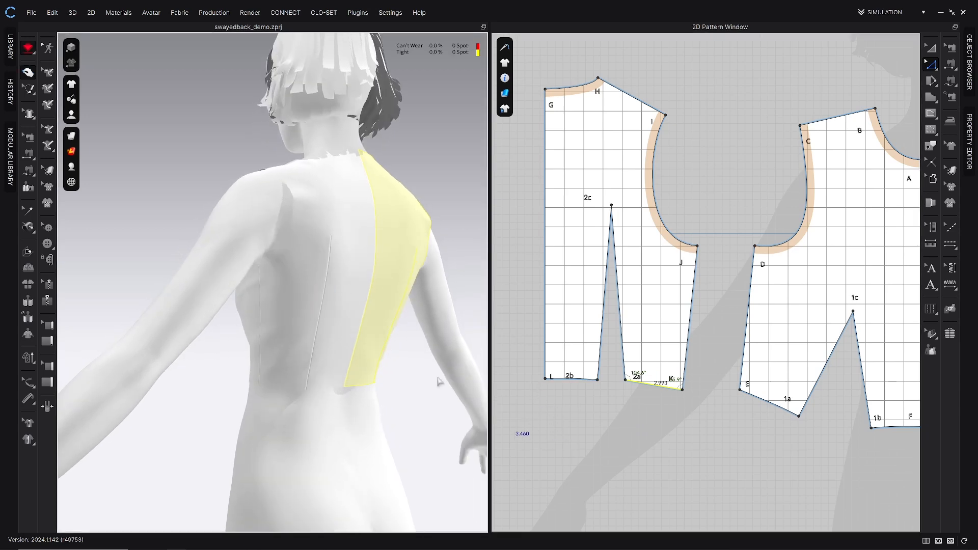
pyautogui.moveTo(412, 372); pyautogui.dragTo(438, 367, button='right')
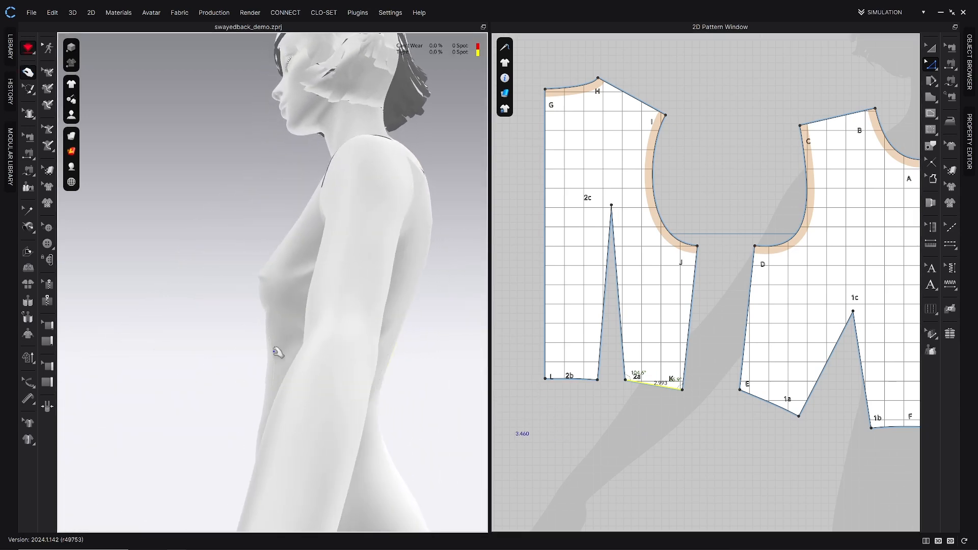
pyautogui.moveTo(268, 378); pyautogui.dragTo(260, 401)
pyautogui.moveTo(262, 400); pyautogui.dragTo(264, 400, button='right')
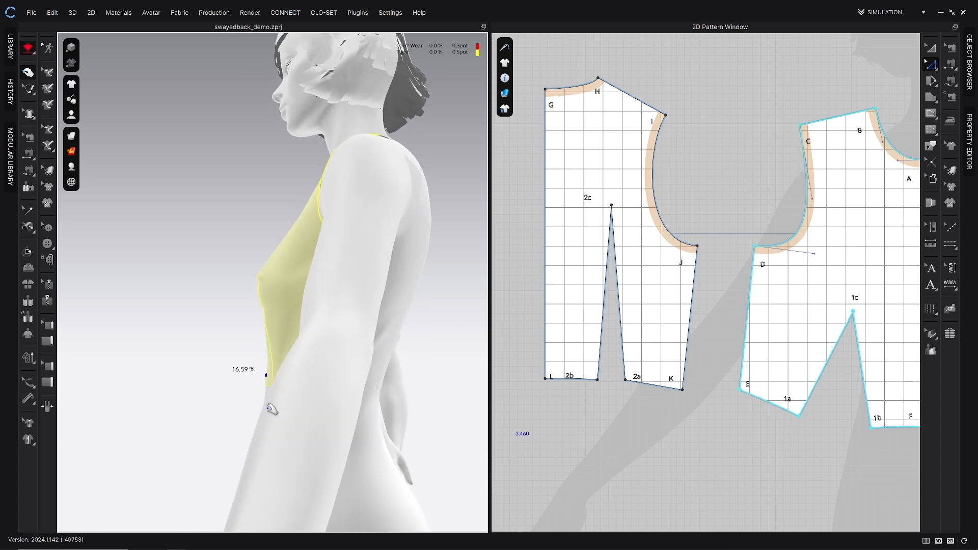
pyautogui.scroll(3, 272, 414)
pyautogui.scroll(-5, 272, 414)
pyautogui.press('space')
# - Hide the avatar and examine the bodice from several angles, focusing on the side seam and waist
pyautogui.hotkey('shift', 'a')
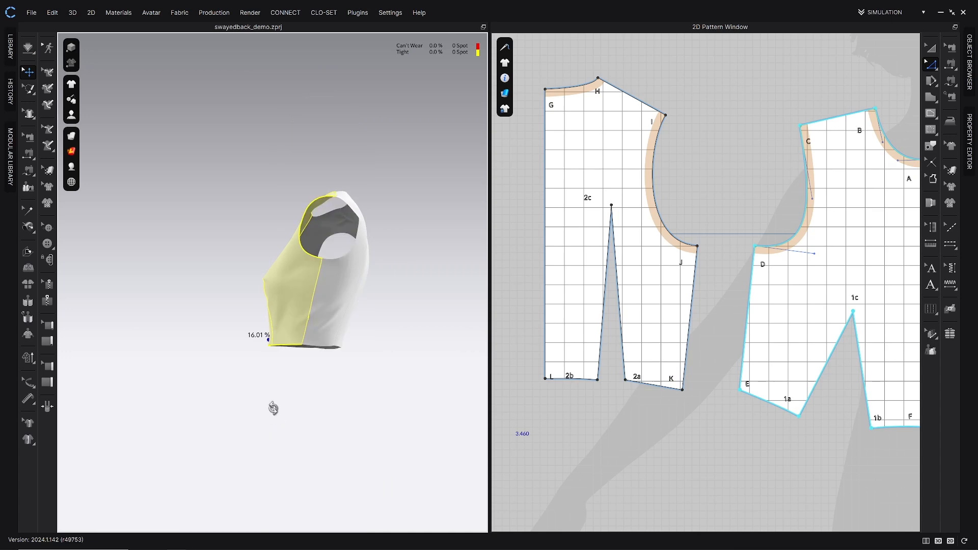
pyautogui.moveTo(273, 408); pyautogui.dragTo(57, 415, button='right')
pyautogui.hotkey('shift', 'a')
pyautogui.moveTo(310, 390); pyautogui.dragTo(287, 392, button='right')
pyautogui.hotkey('shift', 'a')
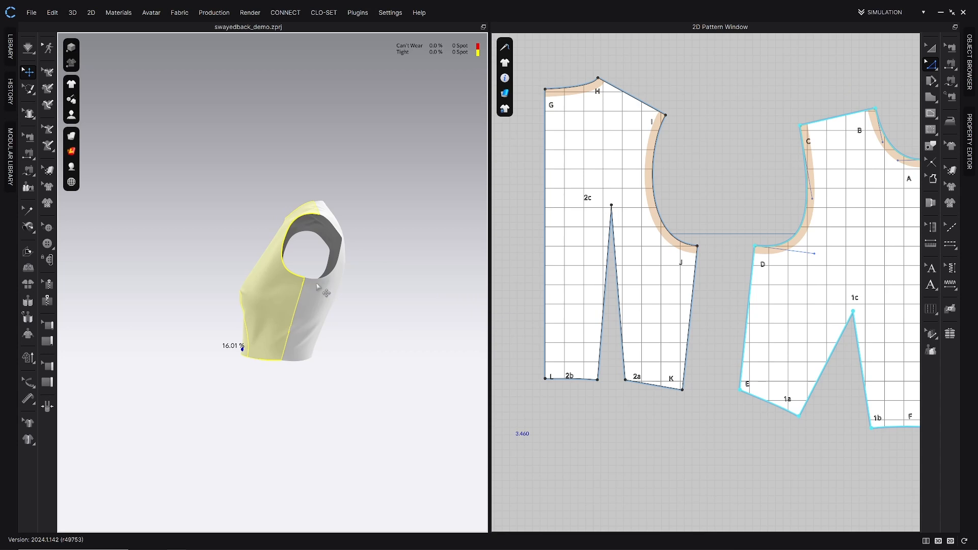
pyautogui.moveTo(317, 287); pyautogui.dragTo(316, 356, button='right')
# - Move the back piece's waist corner K outward and the front piece's underarm corner D inward by about a quarter grid square
pyautogui.moveTo(729, 430); pyautogui.dragTo(682, 391)
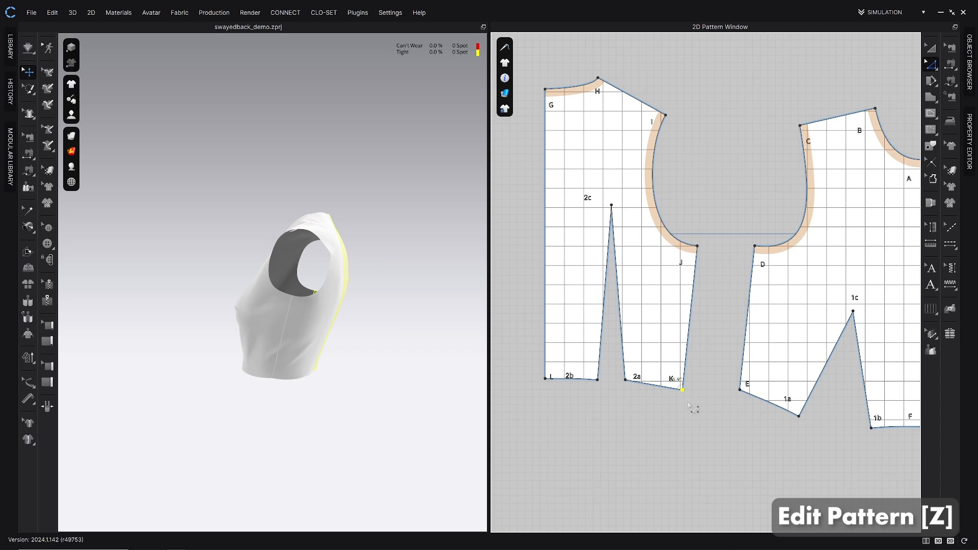
pyautogui.keyDown('shift'); pyautogui.click(755, 247); pyautogui.keyUp('shift')
pyautogui.press('Right')
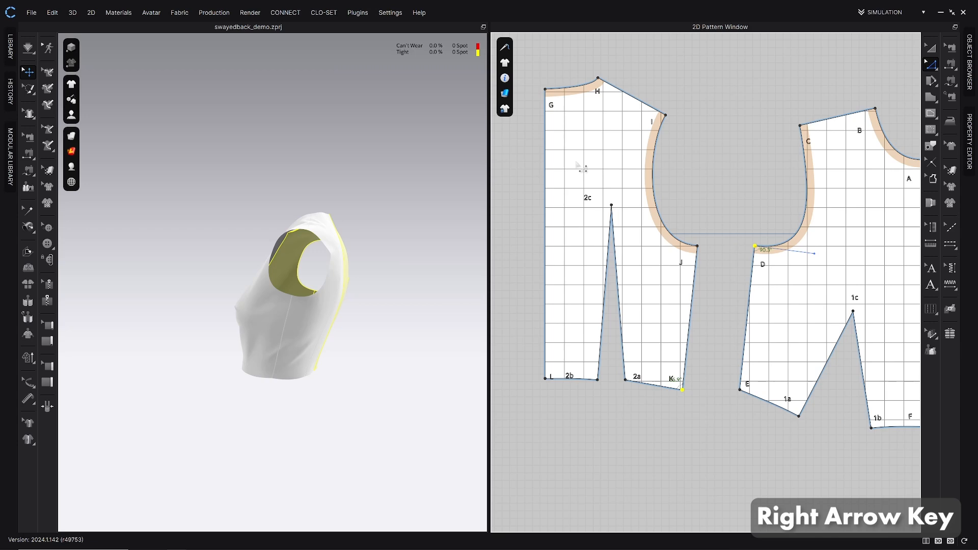
pyautogui.press('Right')
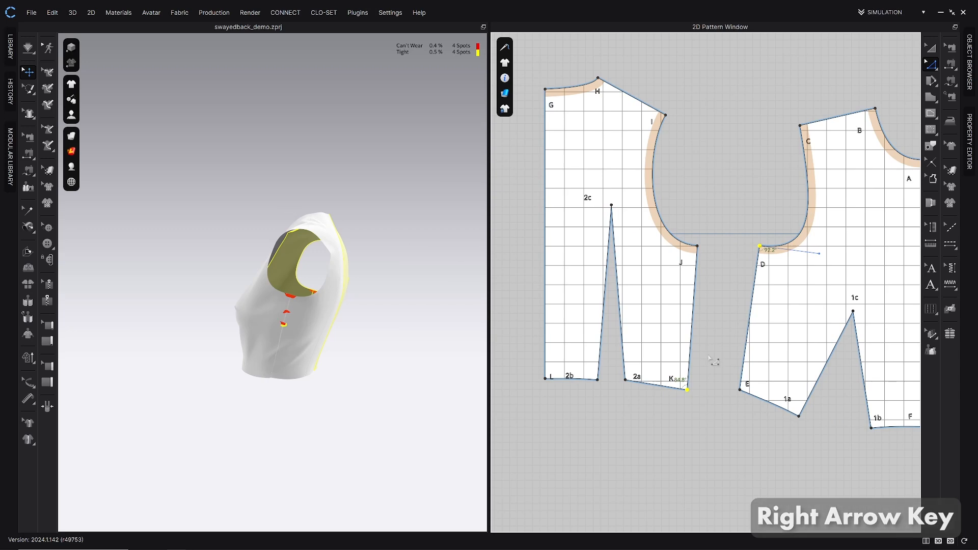
# - Simulate the adjusted bodice while tugging the back panel near its waist, and show the avatar again to check the fit
pyautogui.press('space')
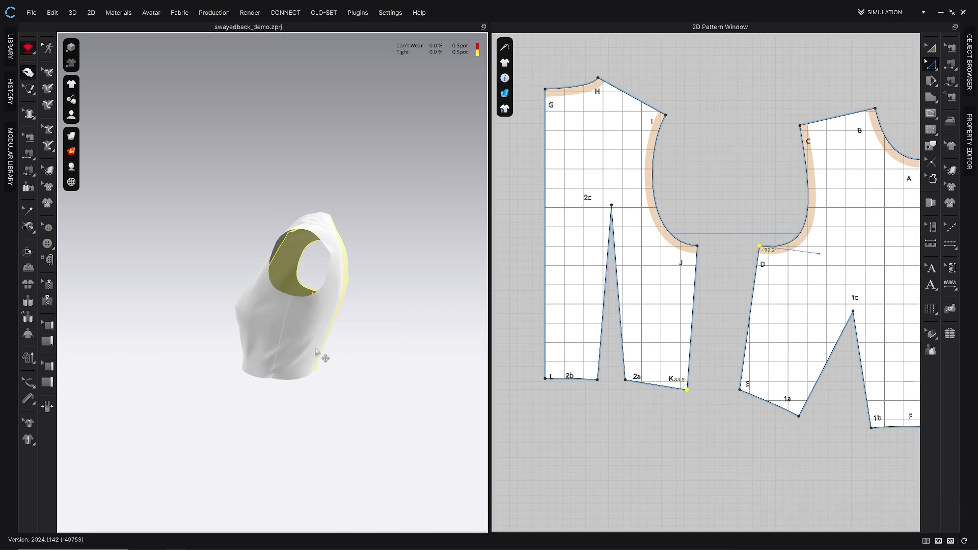
pyautogui.moveTo(309, 369); pyautogui.dragTo(352, 373)
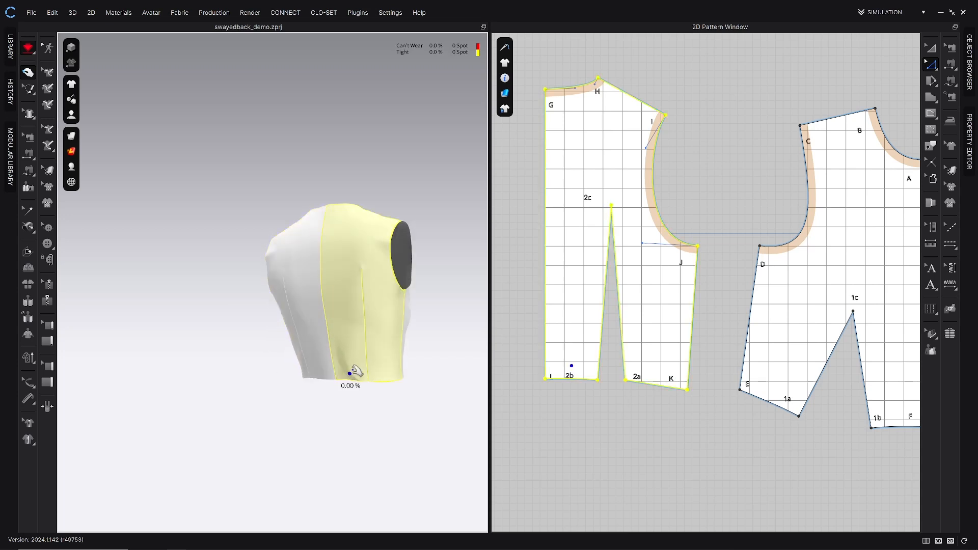
pyautogui.moveTo(397, 371); pyautogui.dragTo(329, 377, button='right')
pyautogui.scroll(3, 327, 381)
pyautogui.scroll(-3, 327, 380)
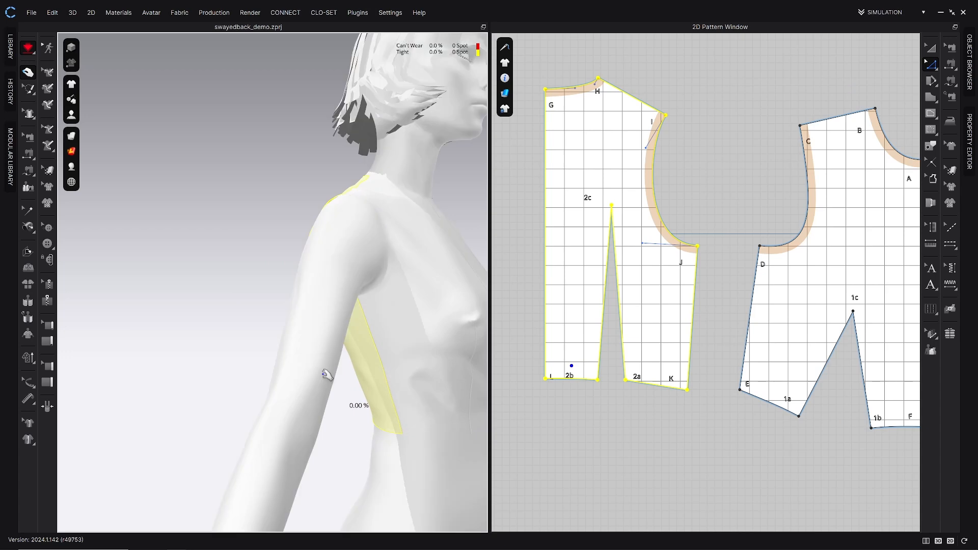
pyautogui.scroll(3, 327, 380)
pyautogui.scroll(-4, 327, 380)
pyautogui.moveTo(327, 380); pyautogui.dragTo(125, 302, button='right')
pyautogui.click(318, 347)
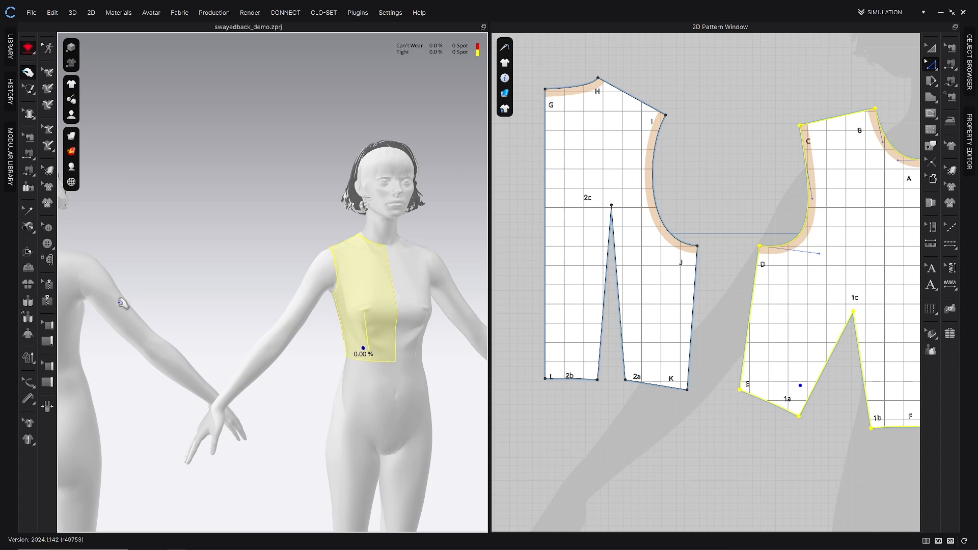
# - Delete the extra avatar standing beside the one wearing the bodice
pyautogui.rightClick(120, 303)
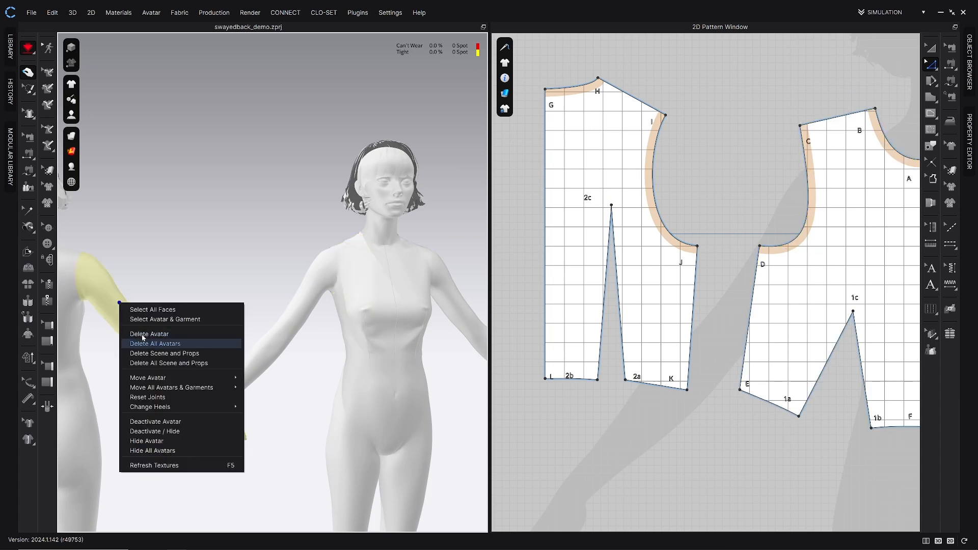
pyautogui.click(144, 340)
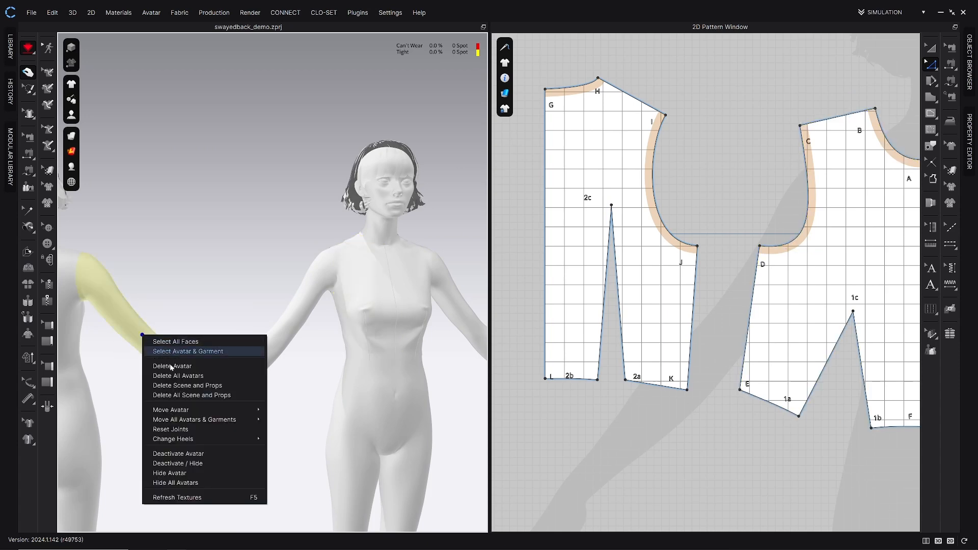
pyautogui.click(170, 368)
# - Examine the simulated bodice on the remaining avatar from the side, front and three-quarter views, near and far
pyautogui.moveTo(269, 330)
pyautogui.mouseDown(button='right')
pyautogui.moveTo(240, 324)
pyautogui.moveTo(264, 332)
pyautogui.mouseUp(button='right')
pyautogui.moveTo(239, 322); pyautogui.dragTo(400, 390, button='middle')
pyautogui.moveTo(392, 363); pyautogui.dragTo(404, 358, button='right')
pyautogui.moveTo(206, 398); pyautogui.dragTo(286, 396, button='middle')
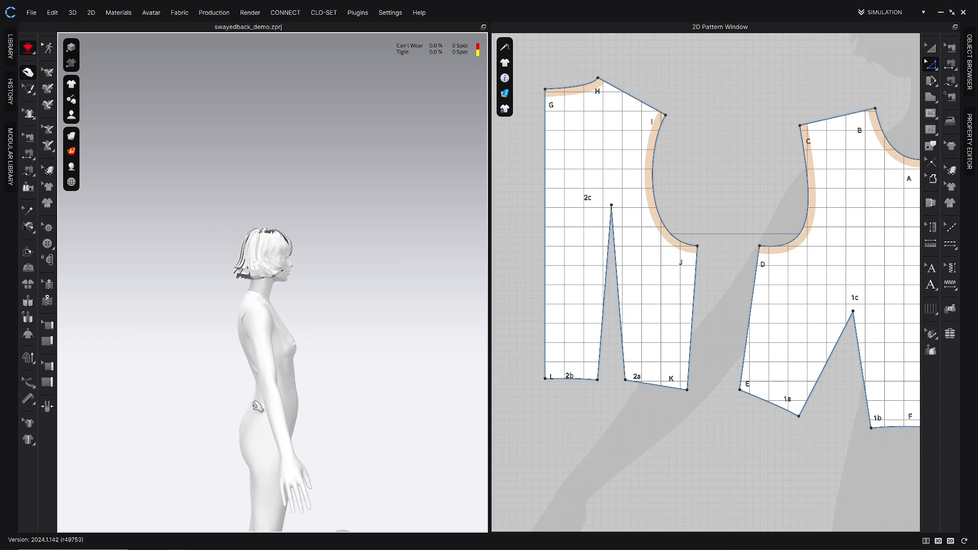
pyautogui.moveTo(265, 326); pyautogui.dragTo(225, 332, button='right')
pyautogui.moveTo(341, 343); pyautogui.dragTo(226, 337, button='middle')
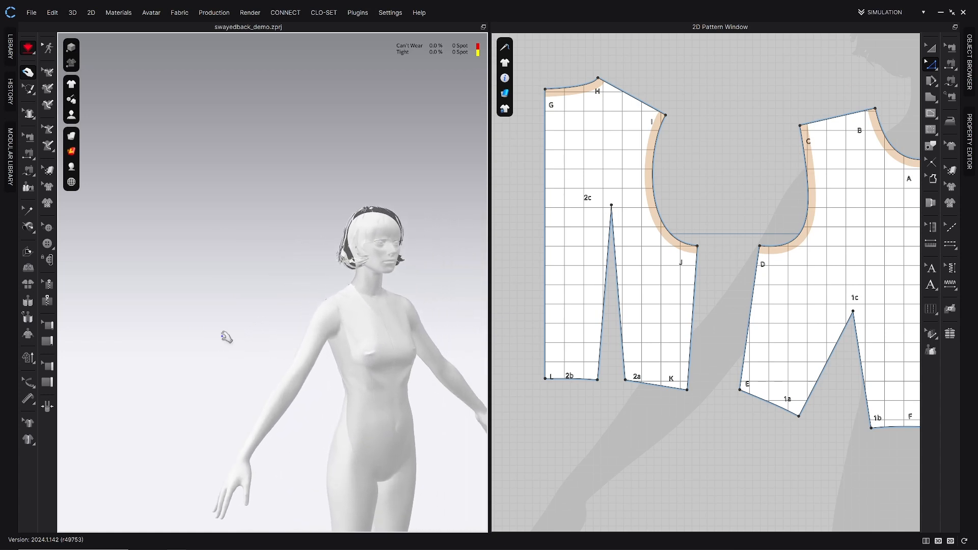
pyautogui.moveTo(349, 370); pyautogui.dragTo(332, 372, button='right')
pyautogui.moveTo(395, 380); pyautogui.dragTo(249, 337, button='middle')
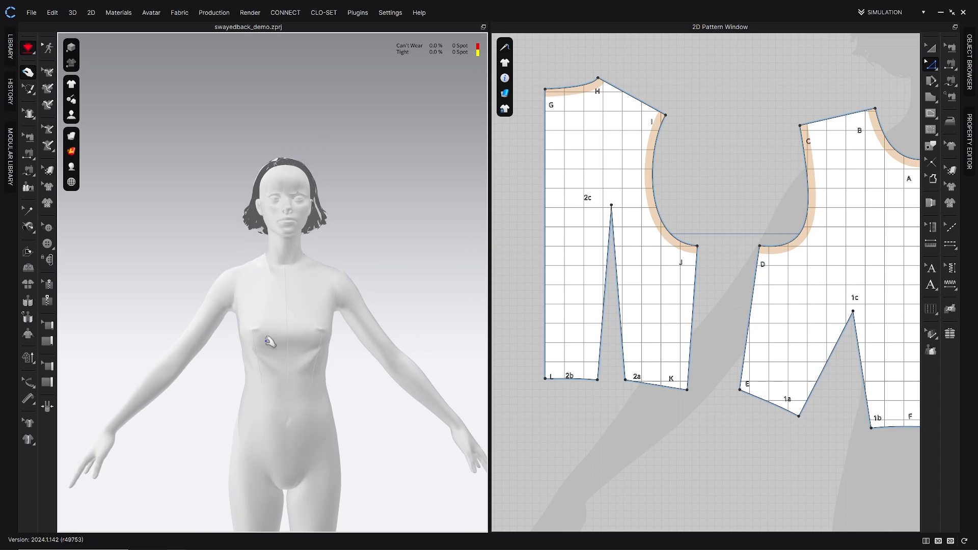
pyautogui.moveTo(269, 342); pyautogui.dragTo(244, 349, button='right')
pyautogui.scroll(5, 234, 354)
pyautogui.scroll(-7, 235, 353)
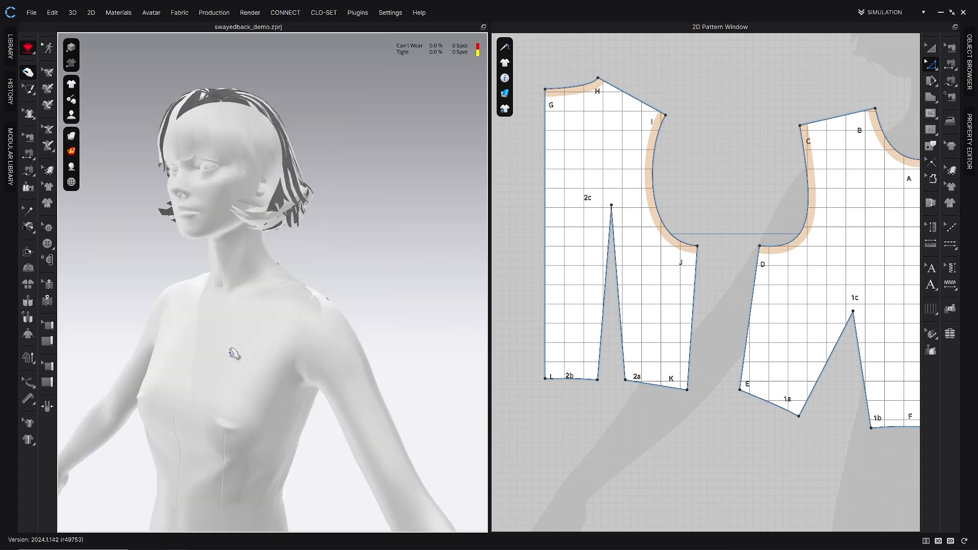
pyautogui.moveTo(246, 374); pyautogui.dragTo(266, 368, button='right')
pyautogui.moveTo(282, 359); pyautogui.dragTo(268, 386, button='middle')
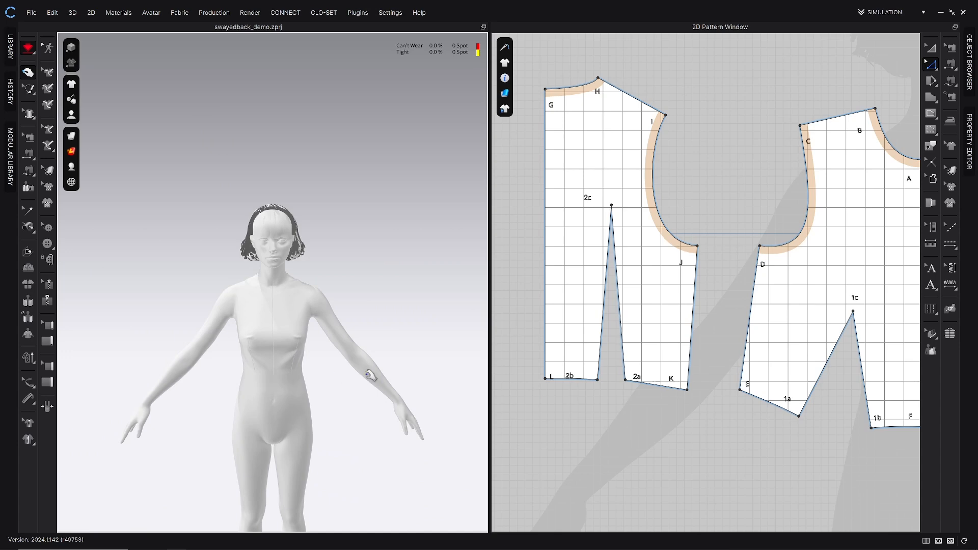